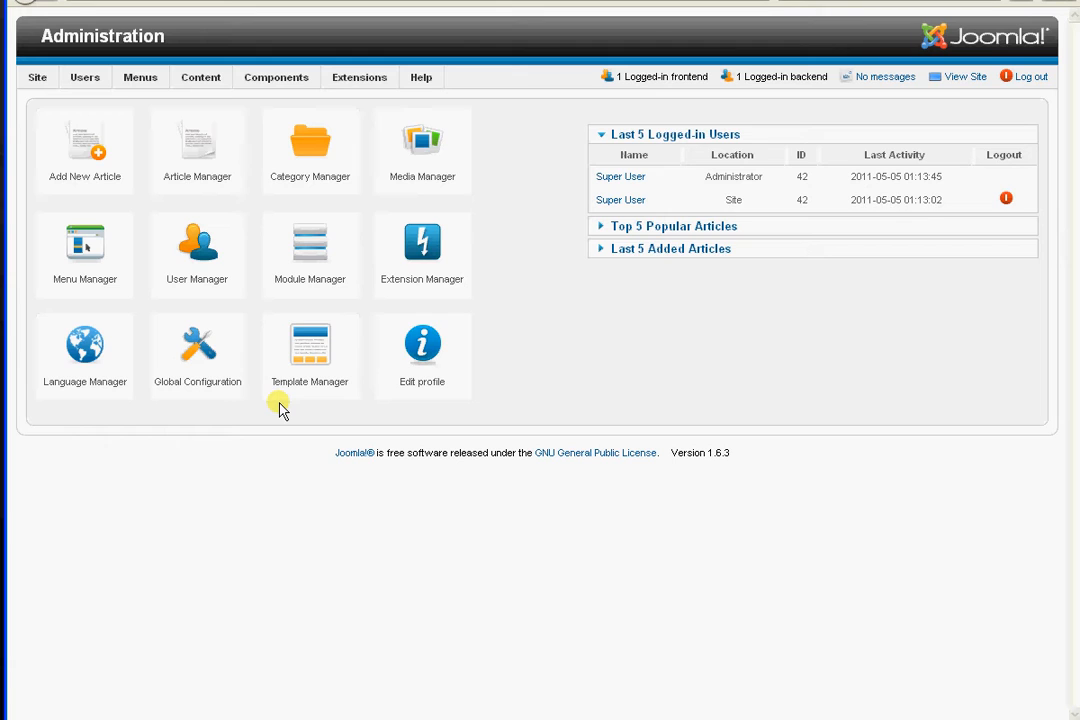
Open the site's front end in a new browser tab and look over its home page
left_click(309, 165)
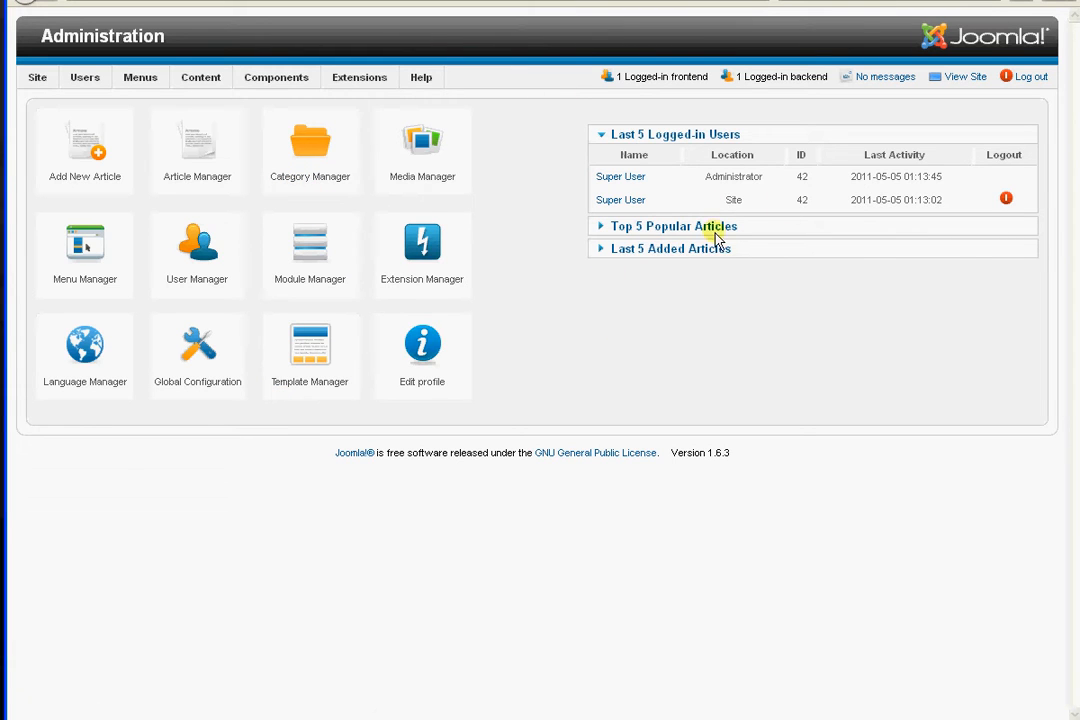
right_click(961, 84)
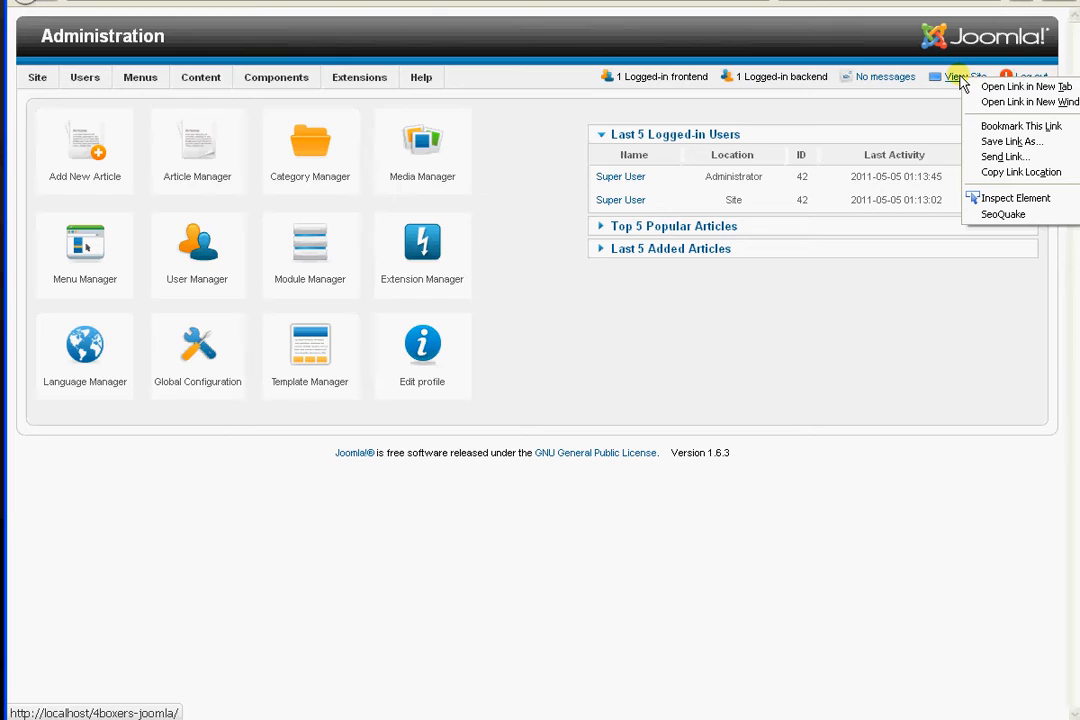
left_click(1012, 88)
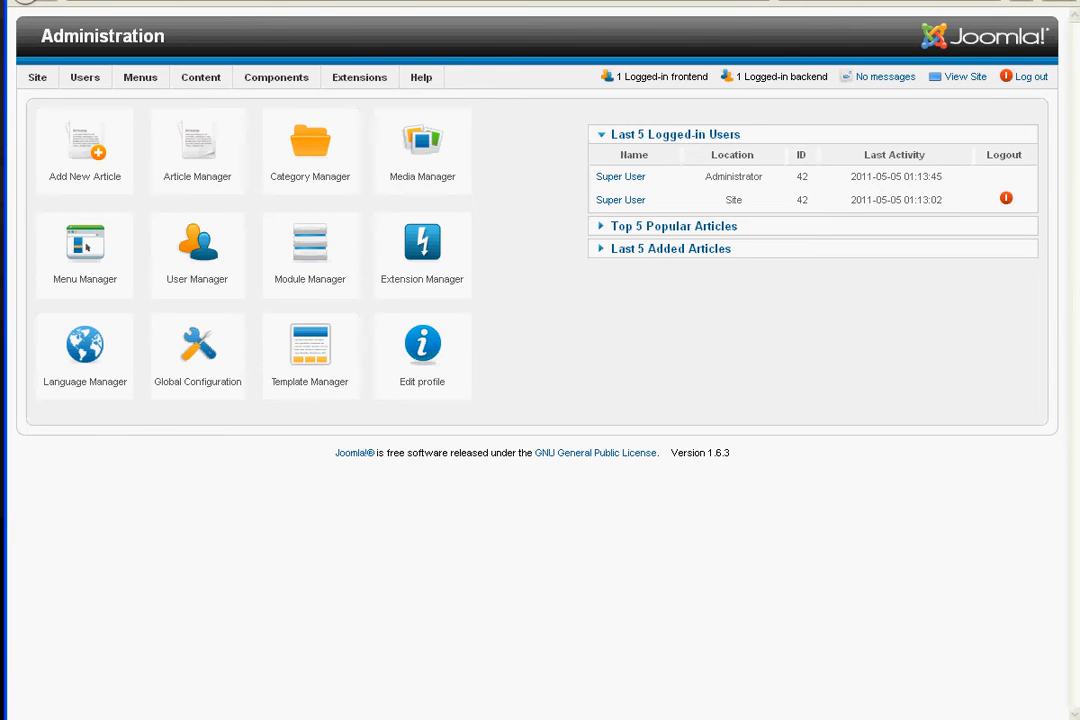
left_click(290, 1)
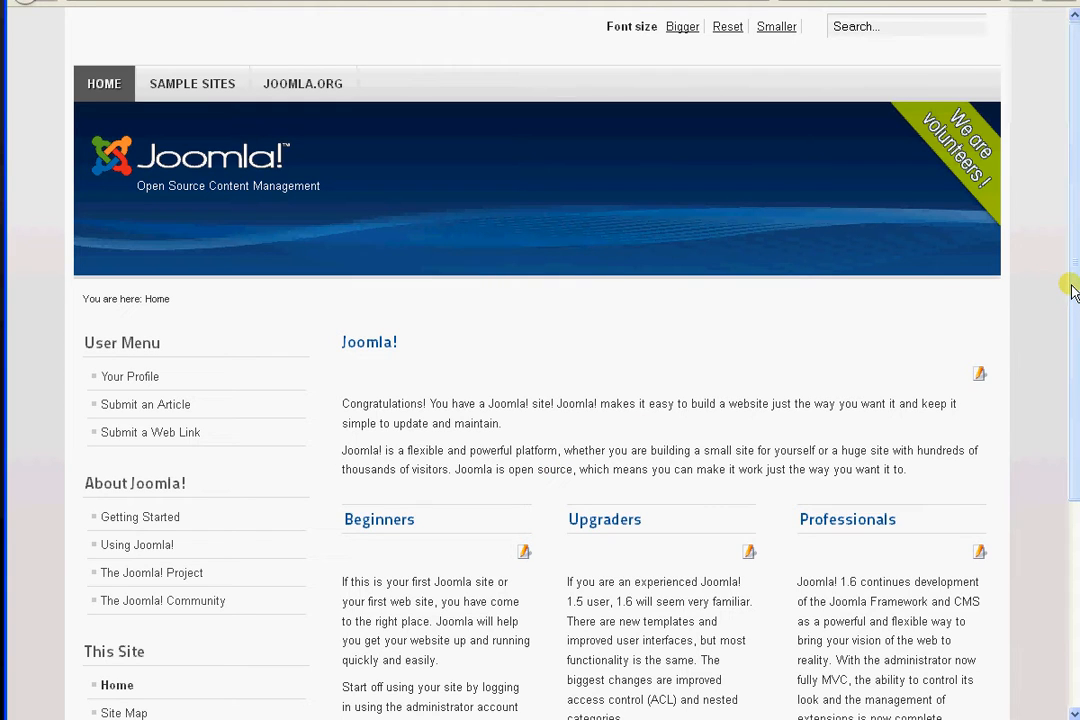
left_click_drag(1073, 291, 1071, 250)
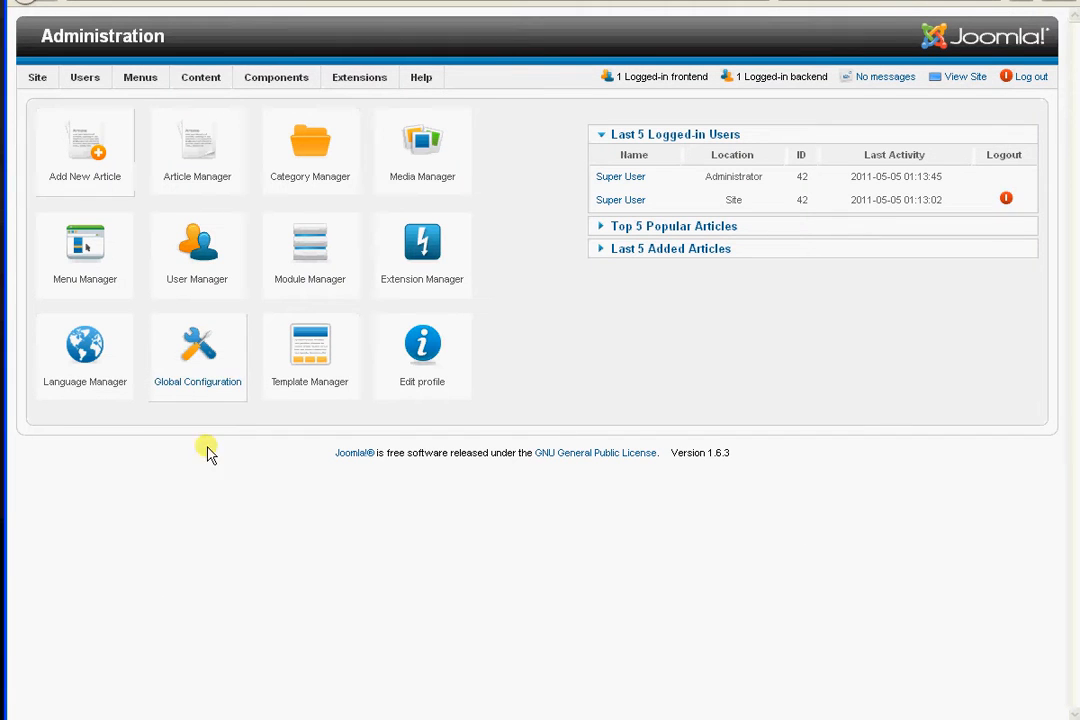
Open the Article Manager and set the list to display all articles on one page
mouse_move(152, 84)
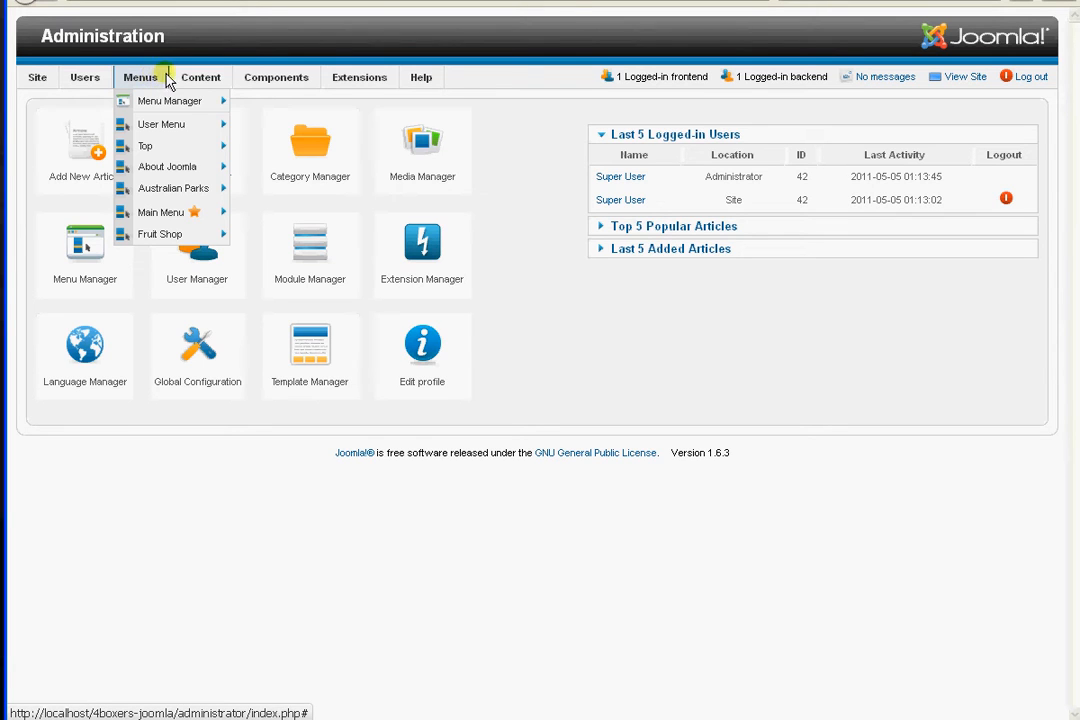
mouse_move(195, 78)
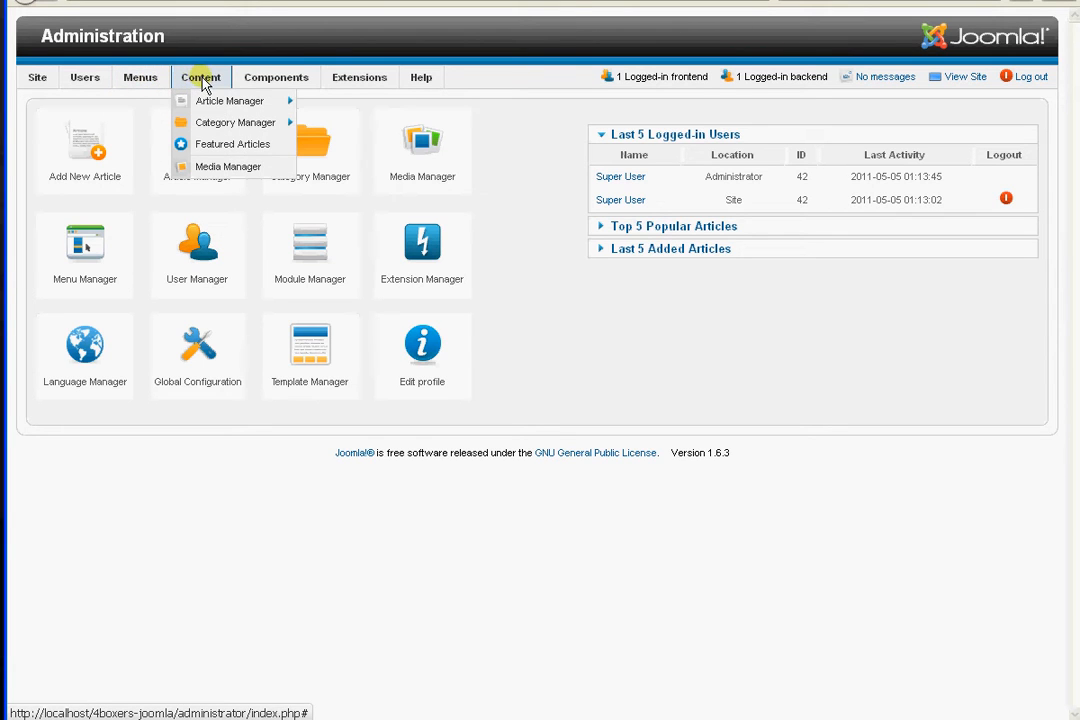
mouse_move(207, 106)
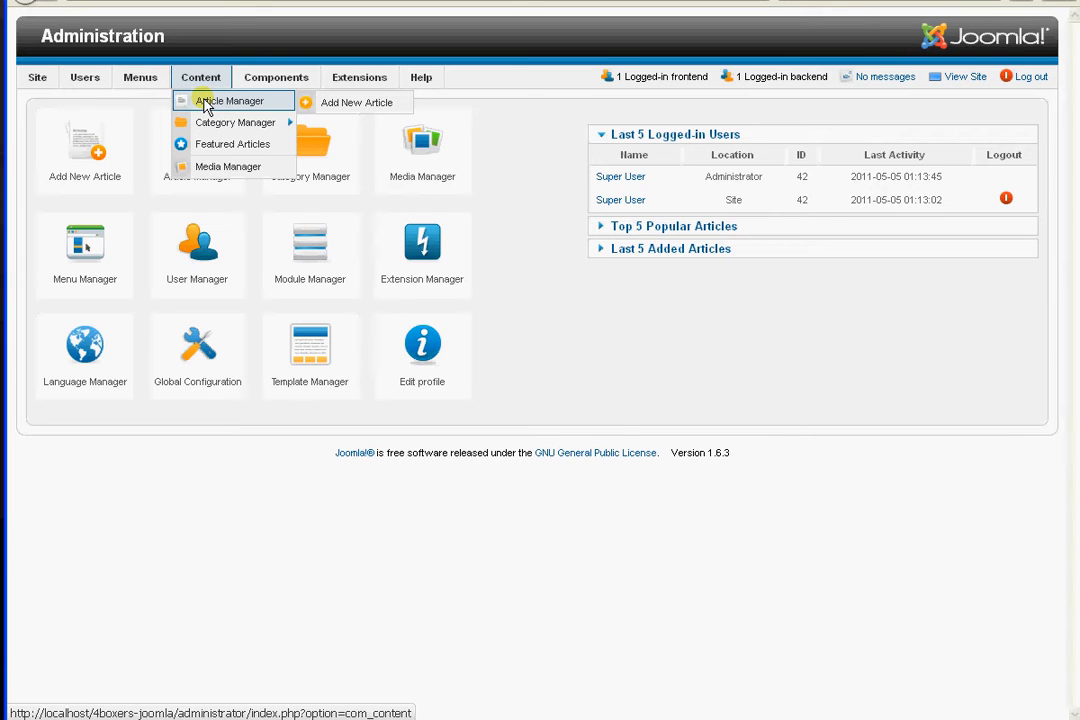
left_click(207, 106)
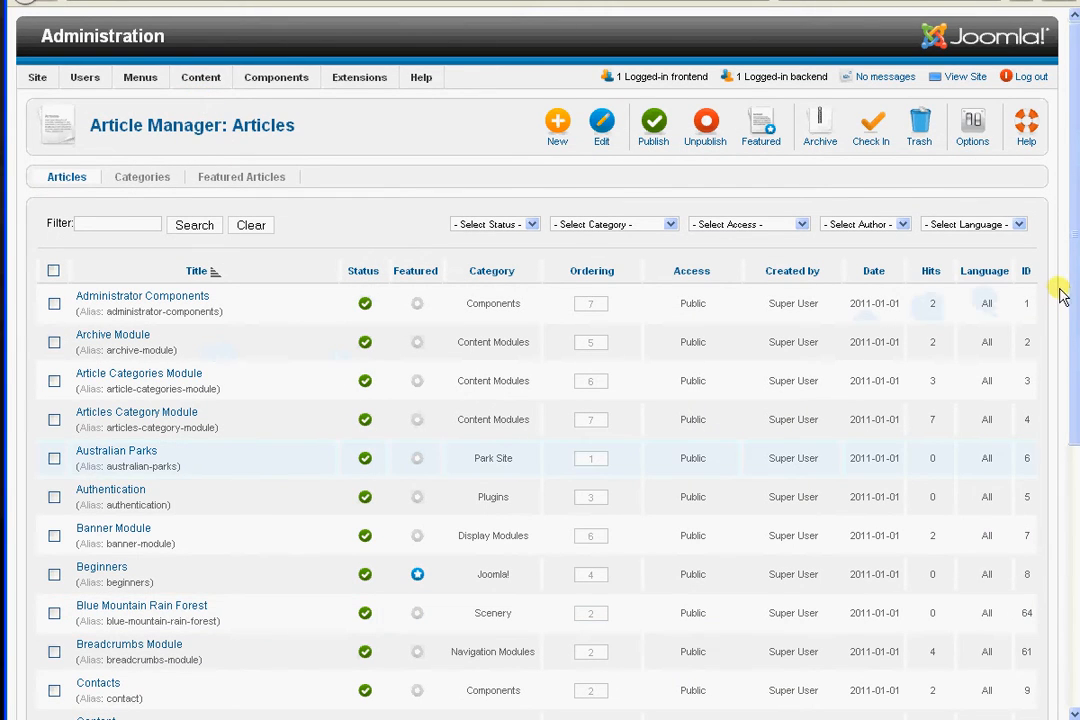
left_click_drag(1075, 290, 1076, 585)
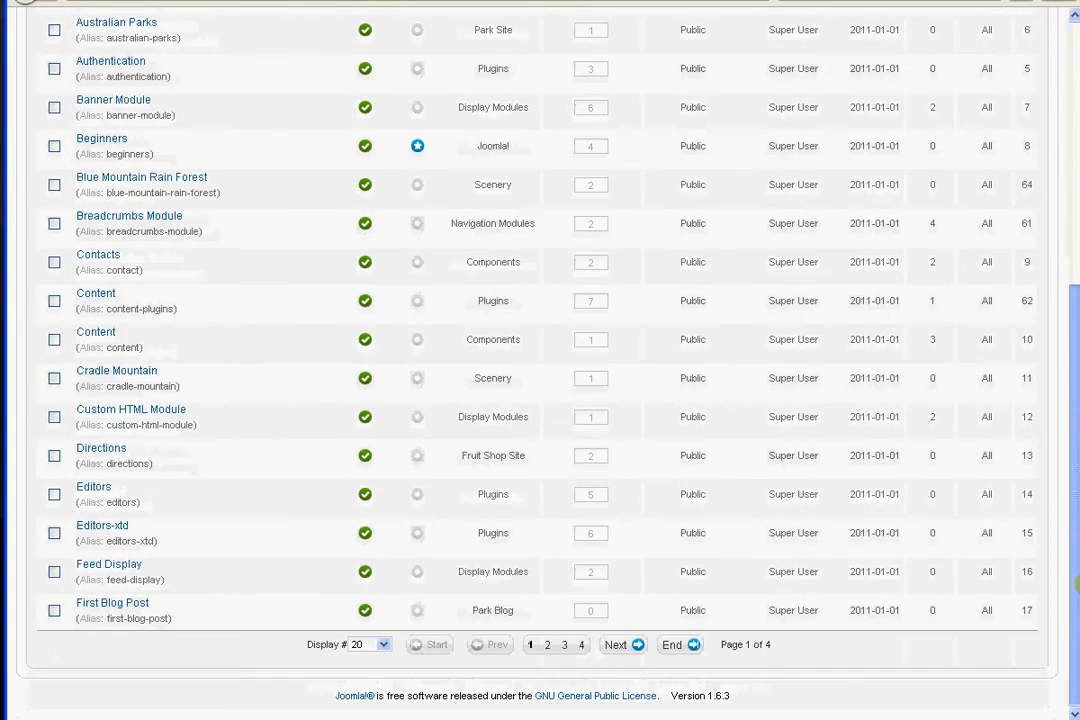
left_click(383, 645)
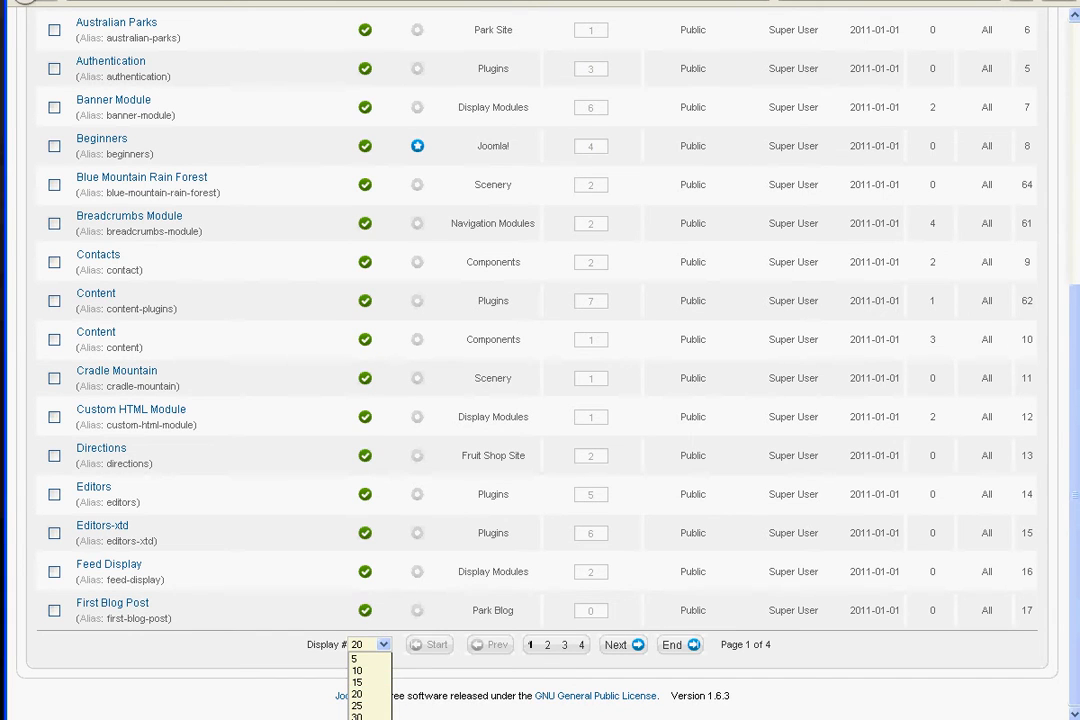
left_click(360, 719)
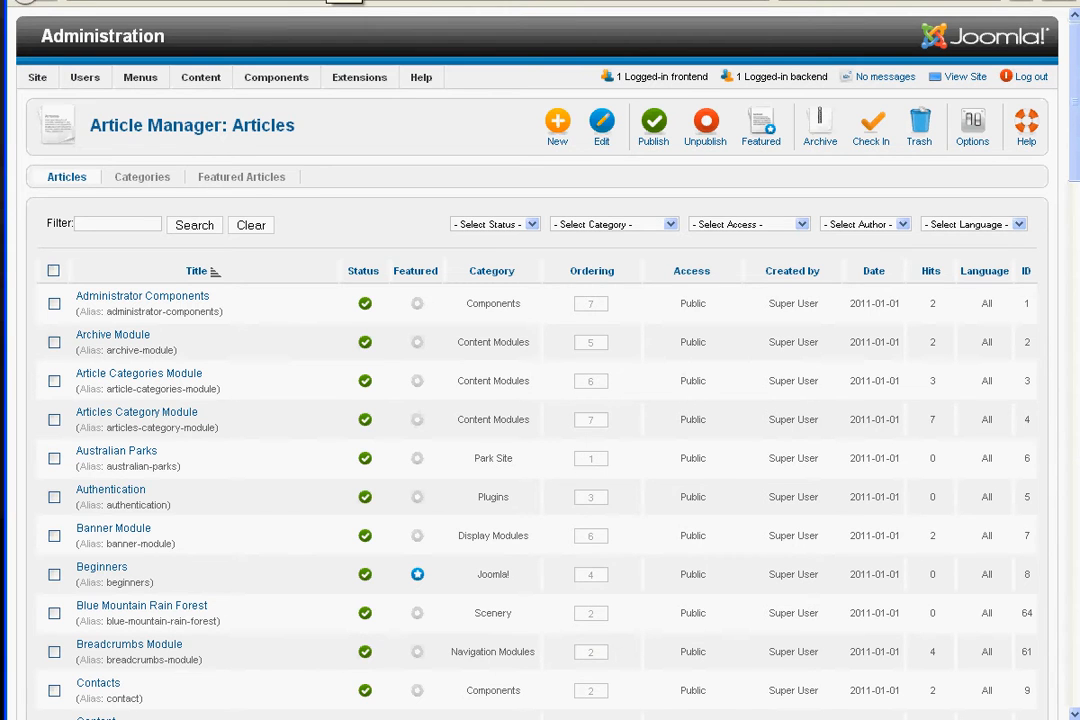
Look over the articles shown on the site's front-end home page
left_click(330, 1)
left_click_drag(1074, 196, 1073, 321)
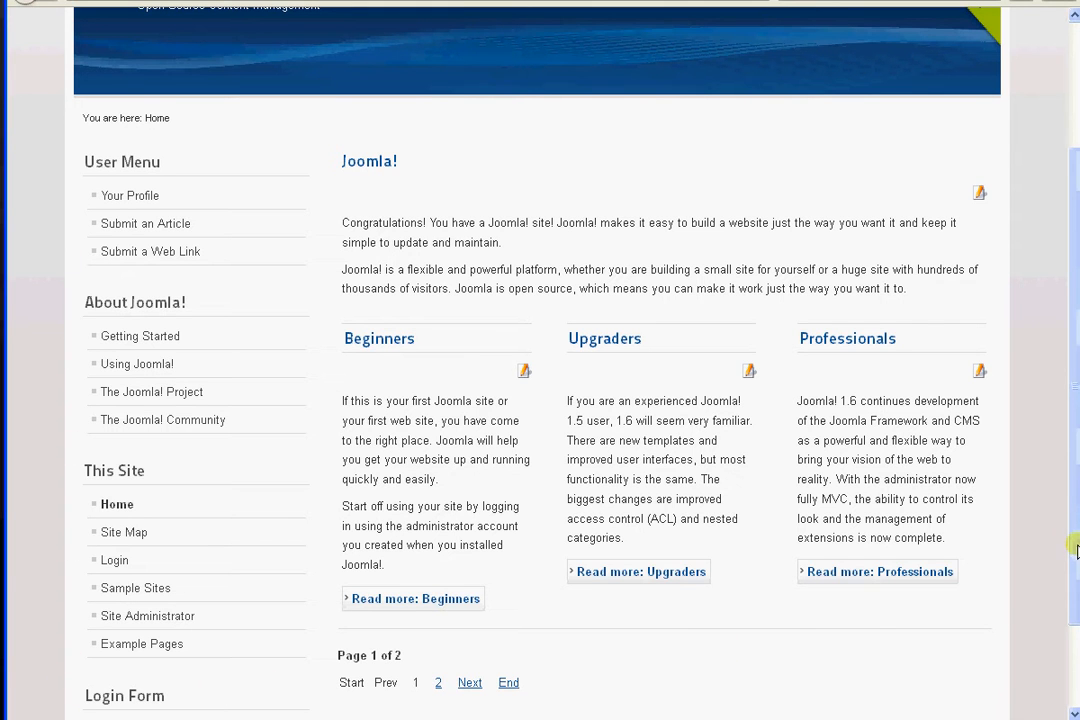
scroll(1076, 548, "up", 3)
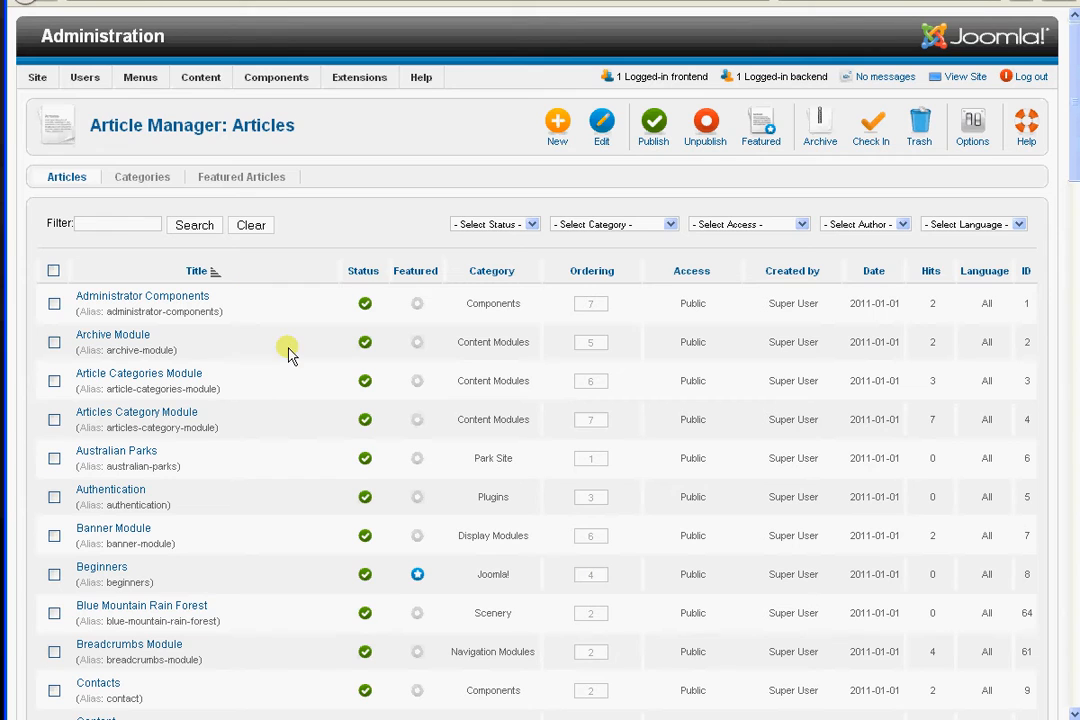
Sort the article list by featured status and compare it with the articles on the site's home page
left_click(416, 276)
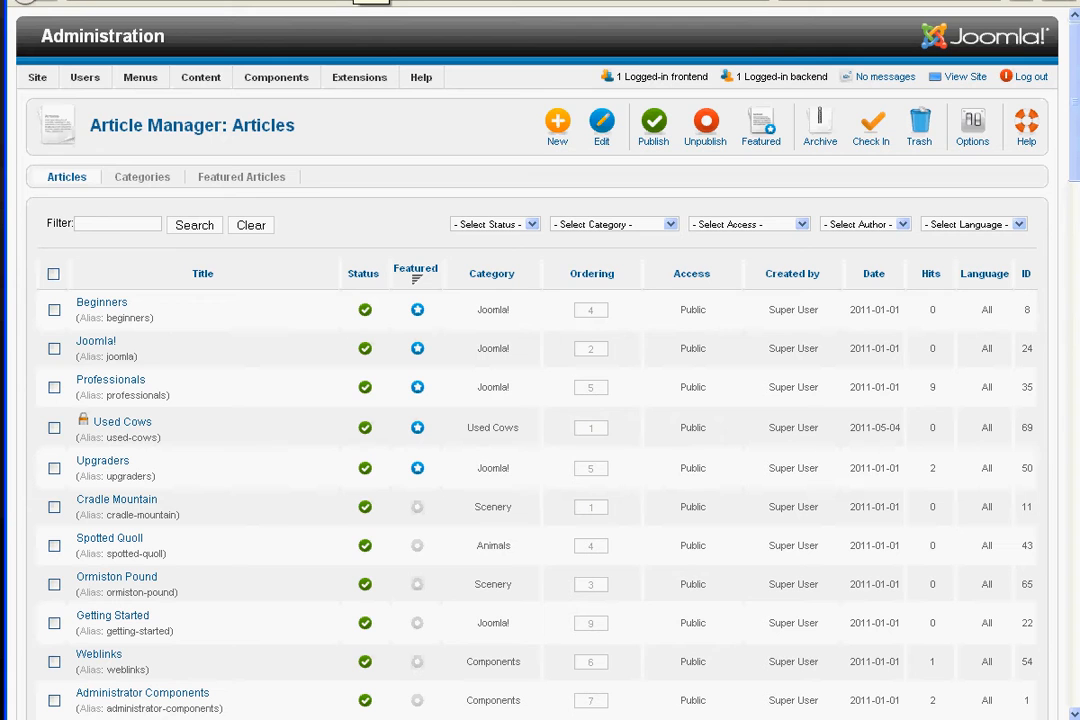
left_click(356, 1)
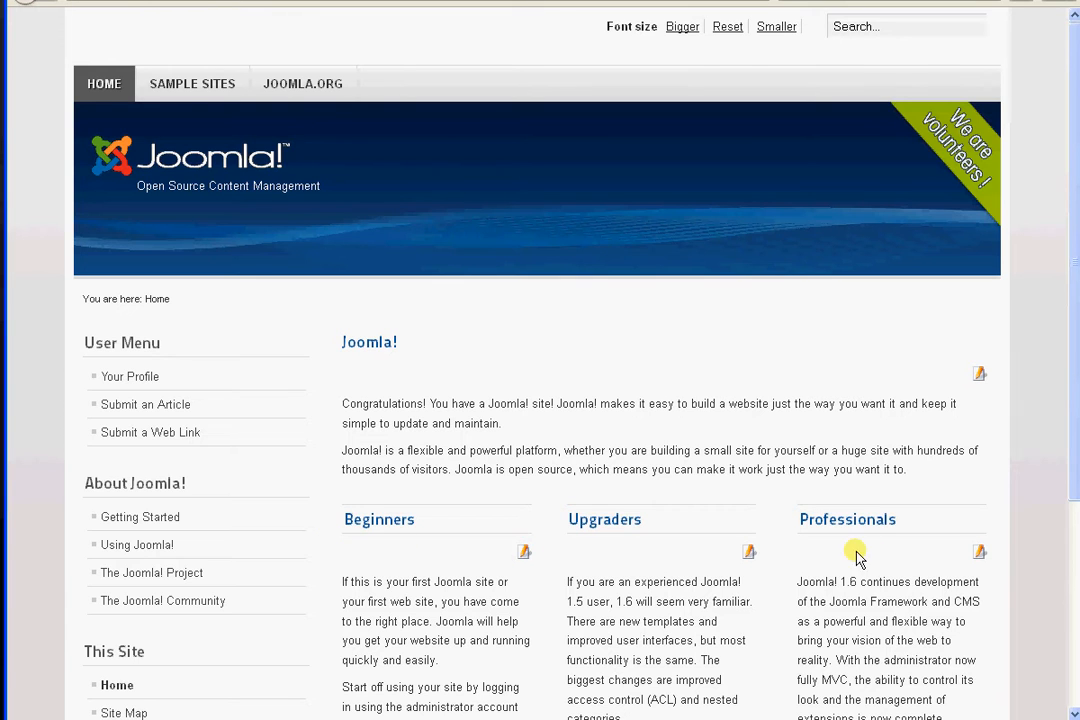
left_click(136, 1)
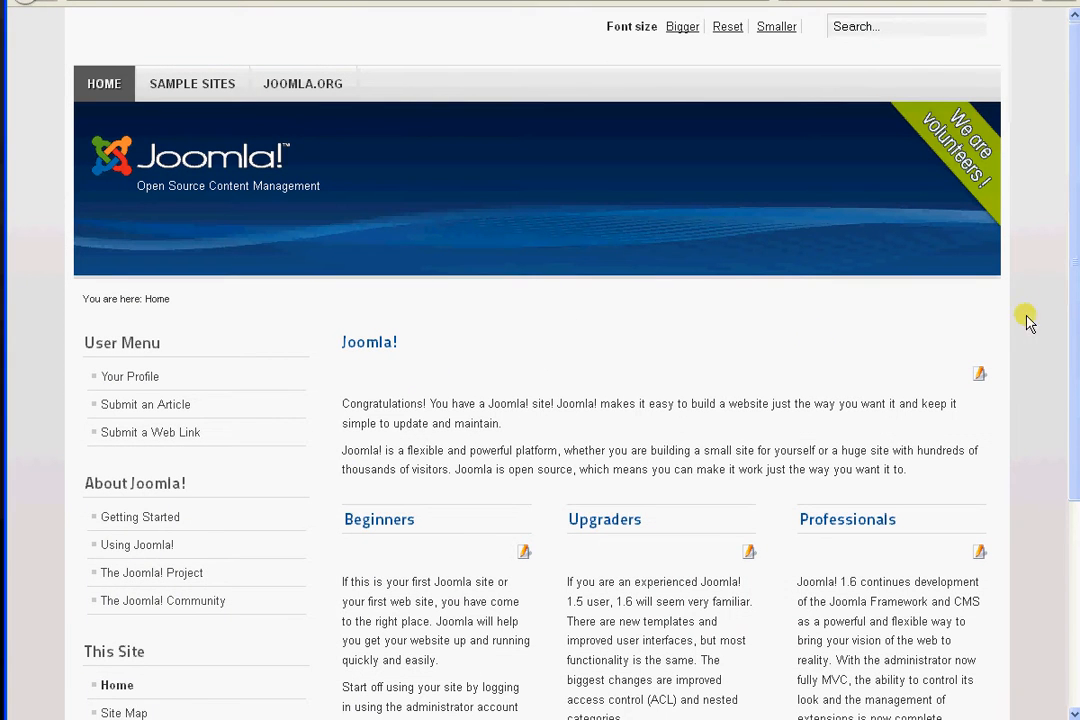
View the Getting Started article from the site's About Joomla! menu and return to the home page
left_click_drag(1076, 225, 1076, 390)
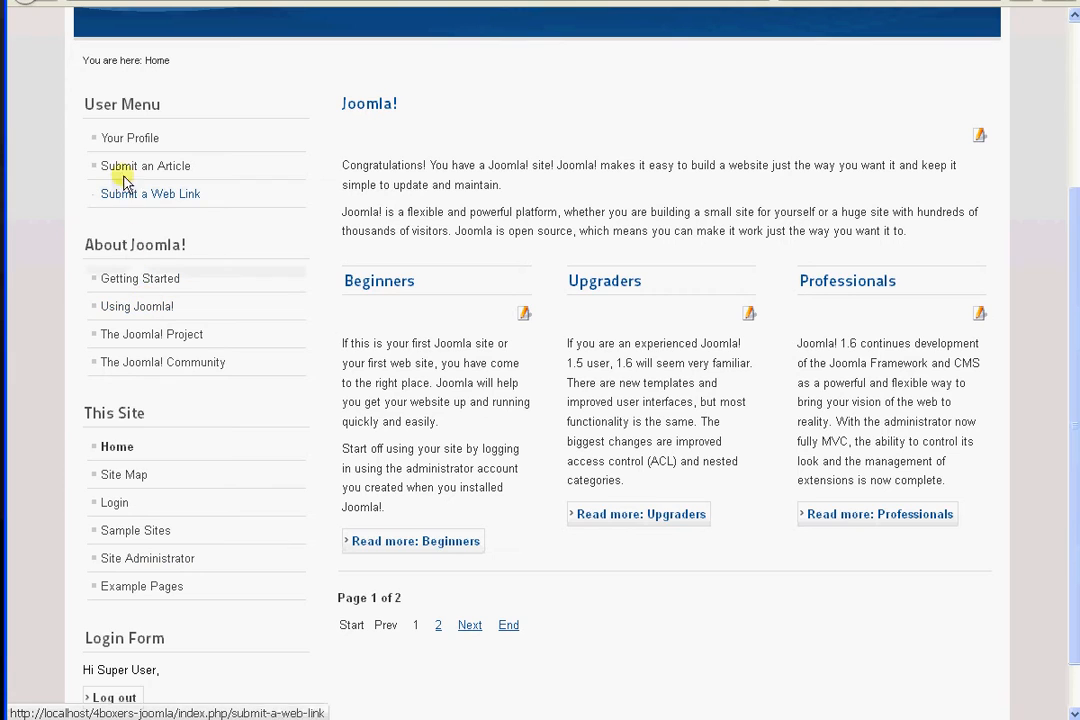
left_click(121, 283)
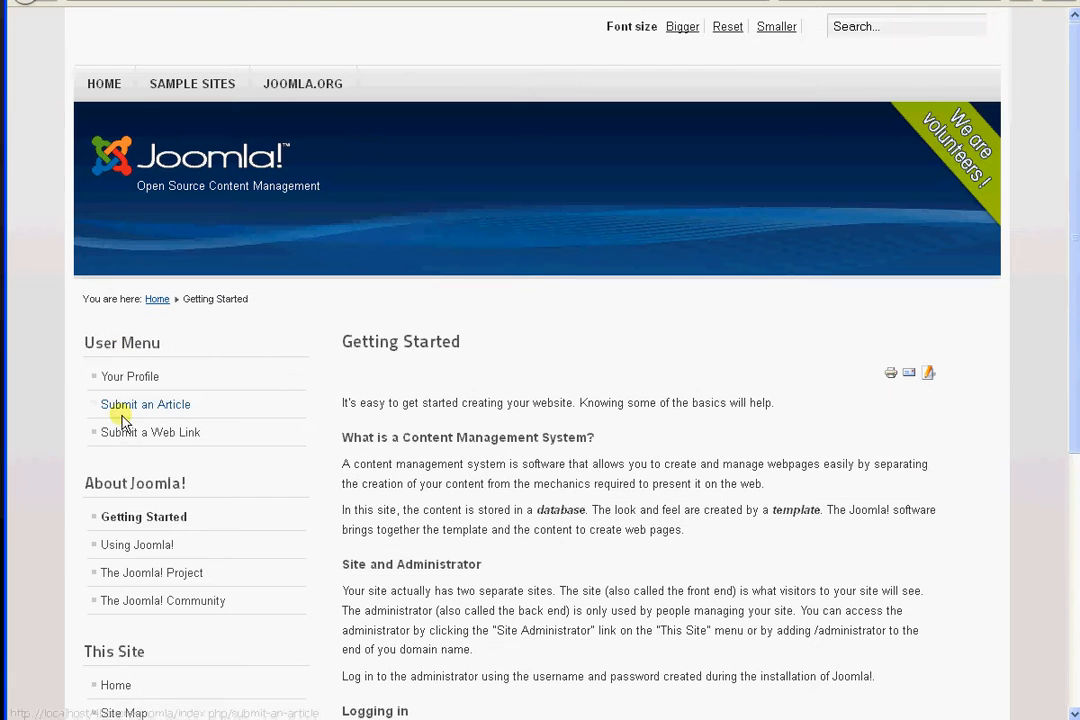
scroll(1070, 258, "down", 5)
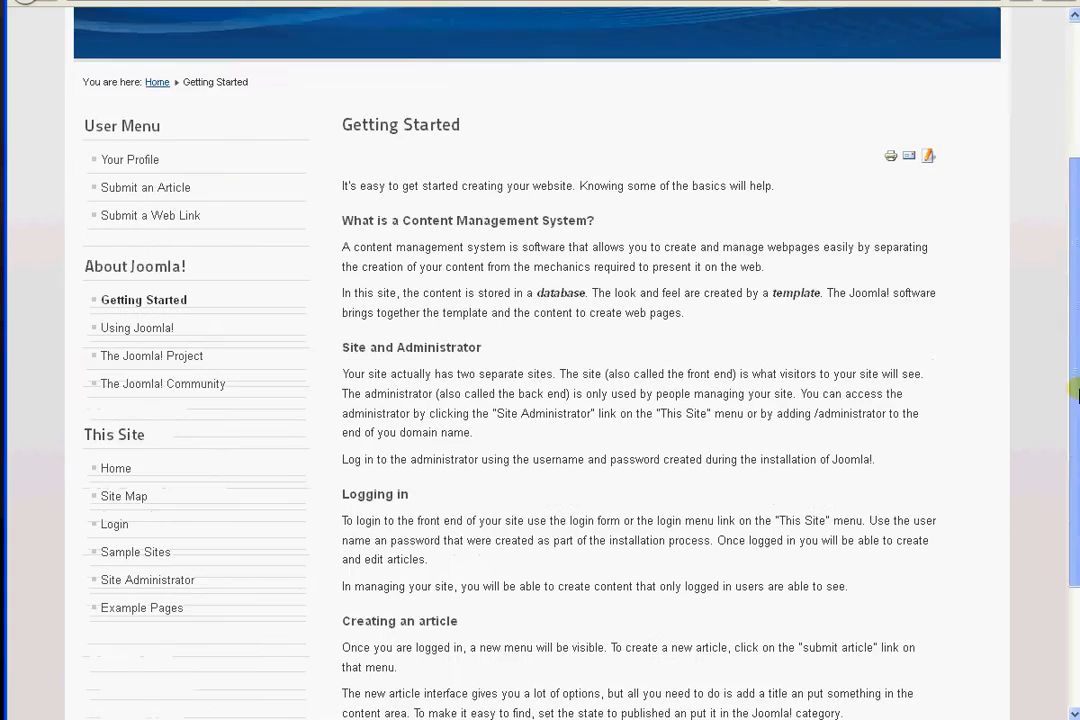
scroll(55, 8, "up", 3)
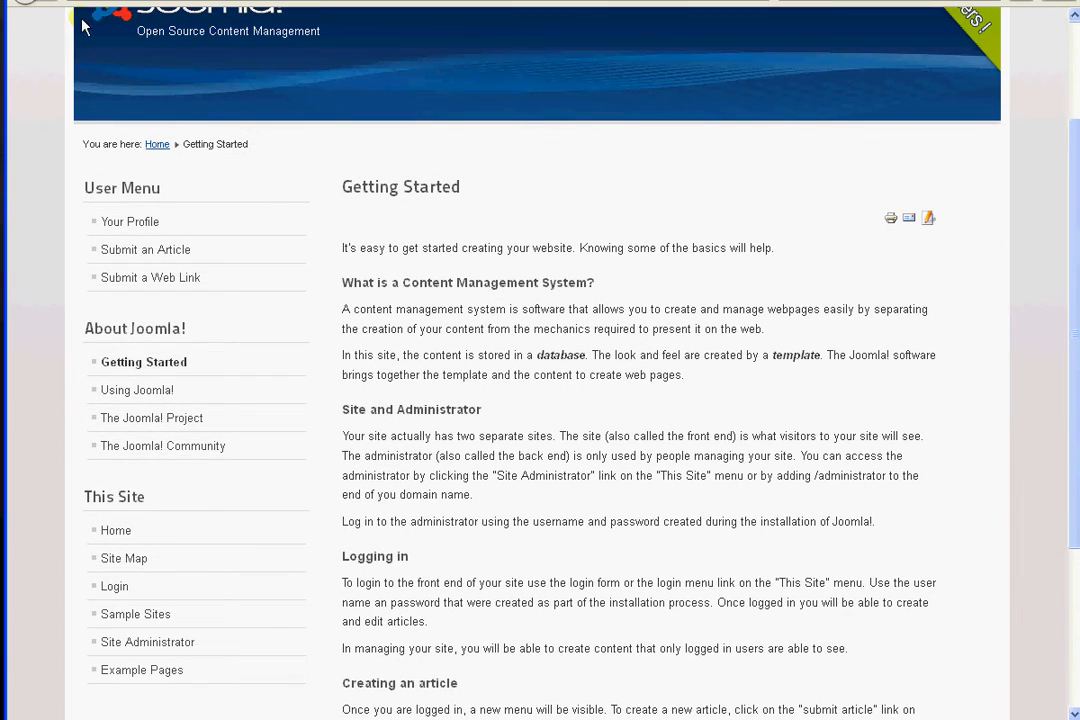
left_click(208, 530)
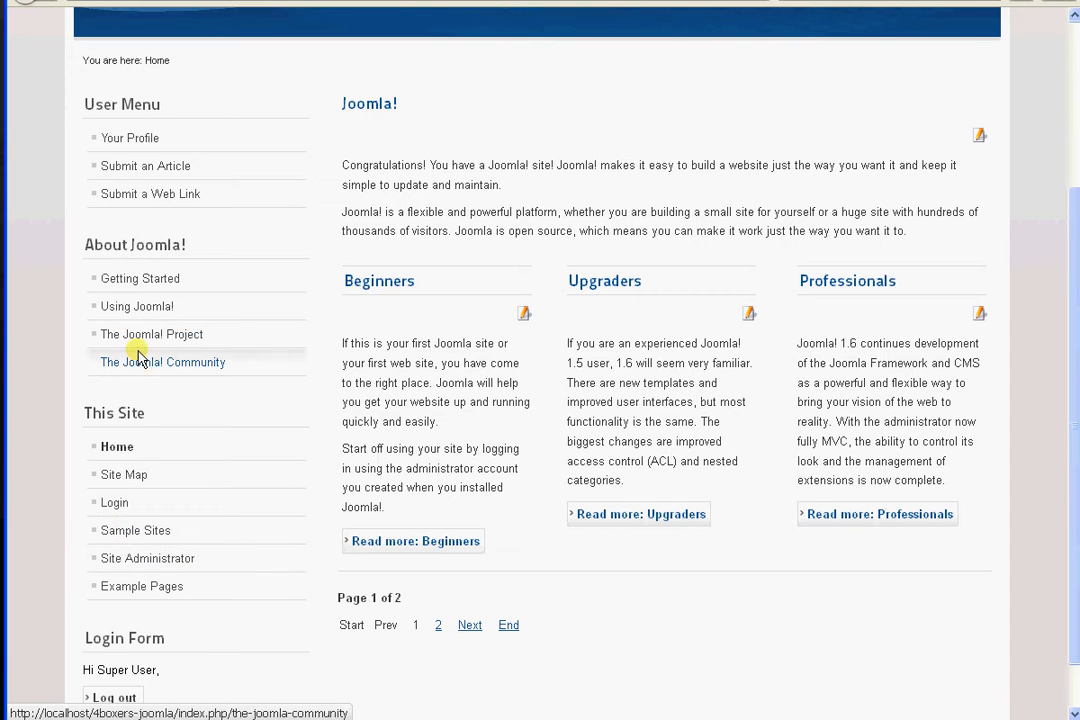
scroll(1066, 403, "up", 3)
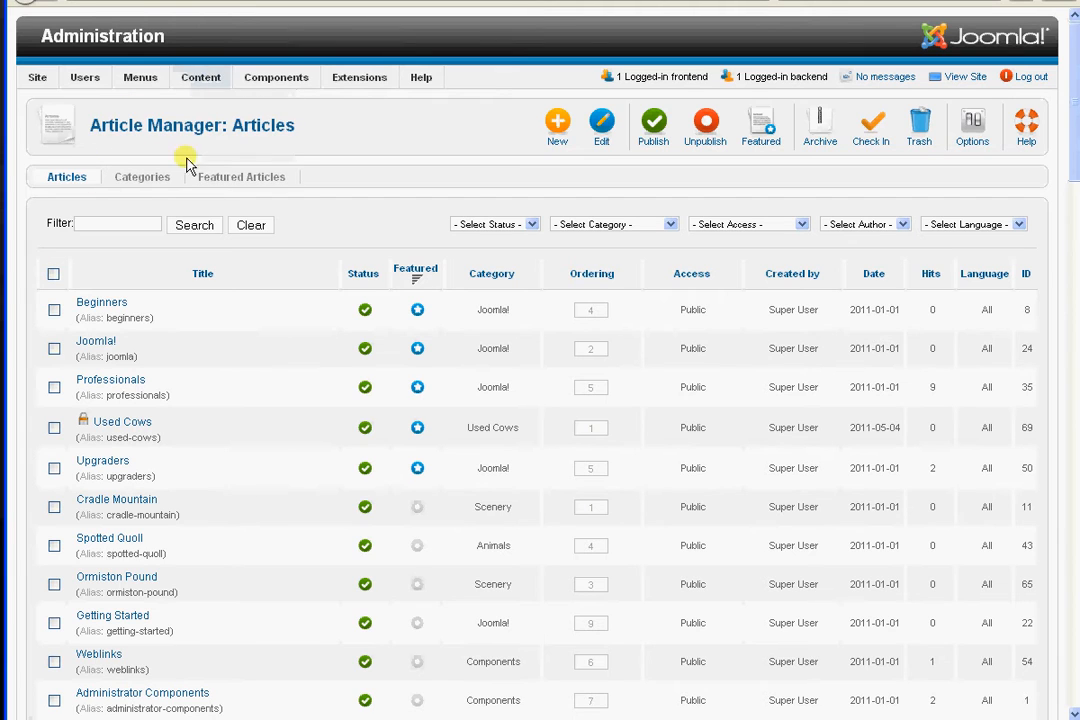
Select all articles in the Article Manager and unpublish them
left_click(54, 274)
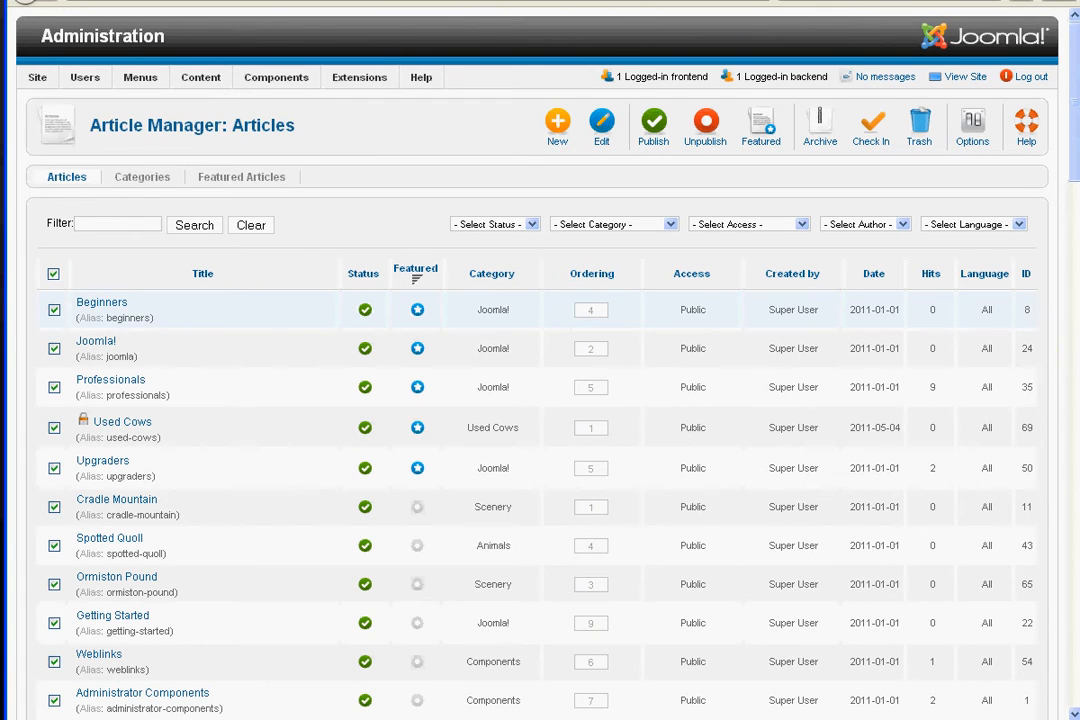
left_click_drag(1074, 168, 1075, 532)
left_click_drag(1075, 557, 1075, 148)
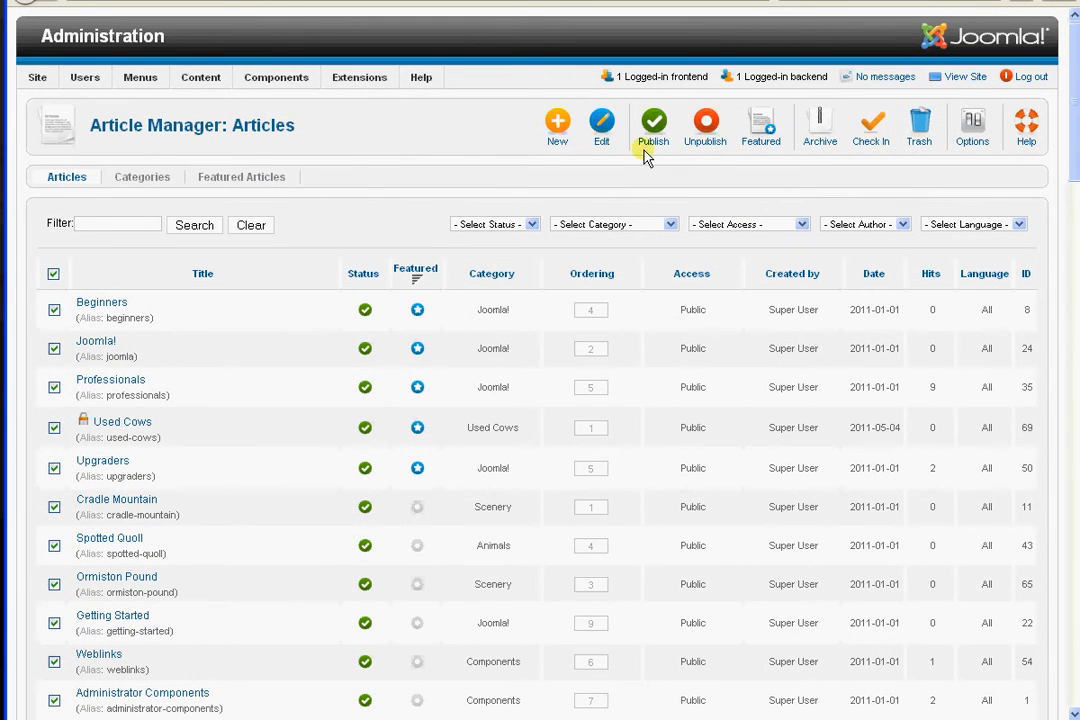
left_click(708, 128)
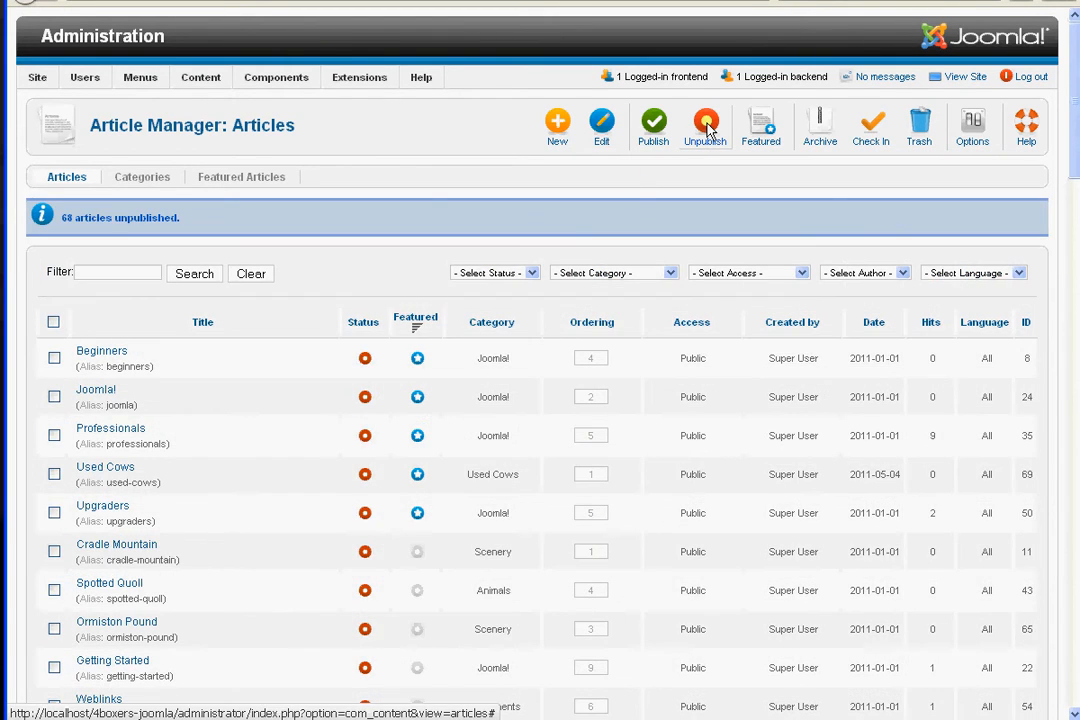
Open the Professionals article for editing, look over its text and options, and close it without changes
left_click(105, 435)
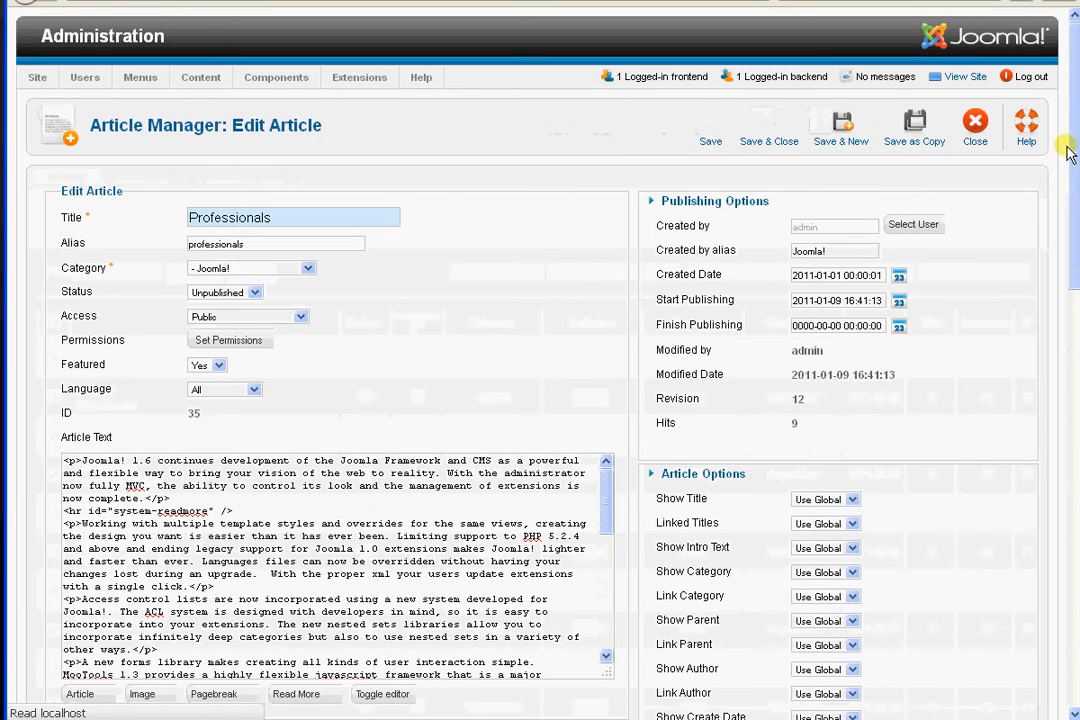
left_click_drag(1076, 131, 1063, 248)
mouse_move(603, 324)
left_mouse_down()
mouse_move(598, 415)
mouse_move(605, 314)
left_mouse_up()
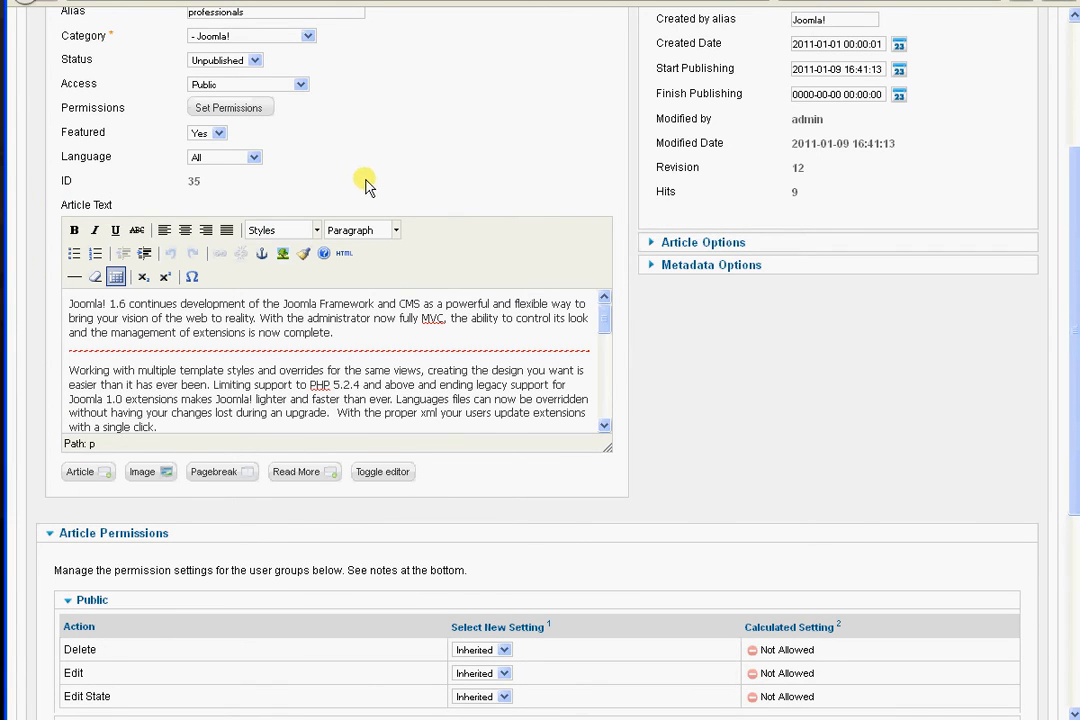
left_click_drag(1075, 455, 1075, 328)
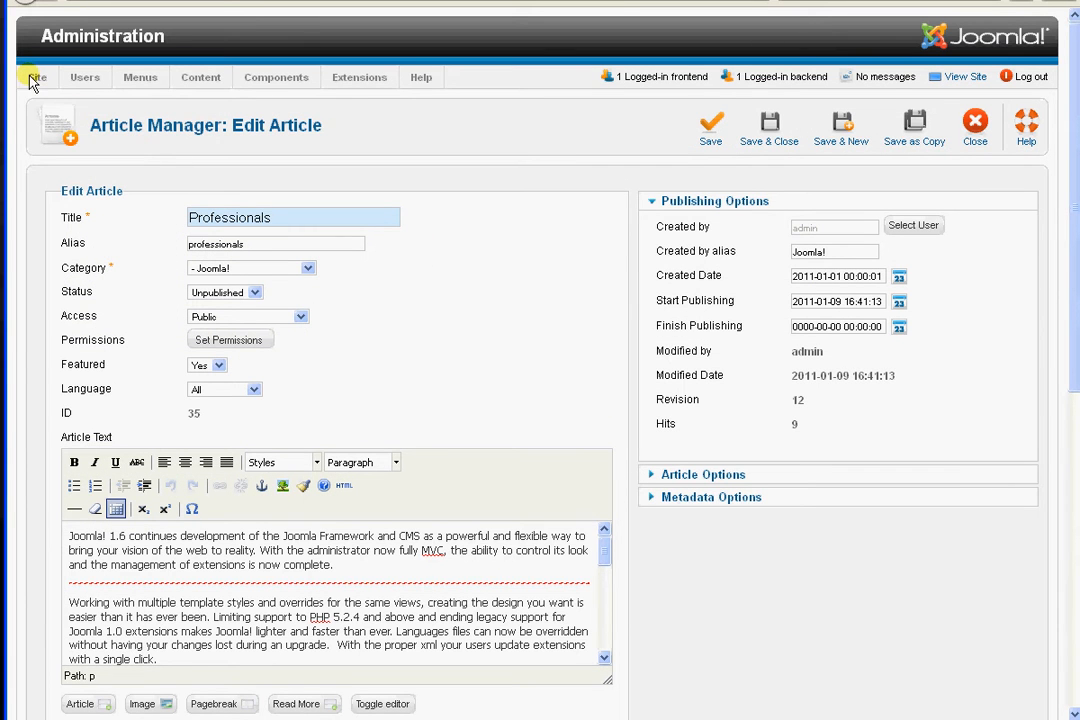
left_click(975, 140)
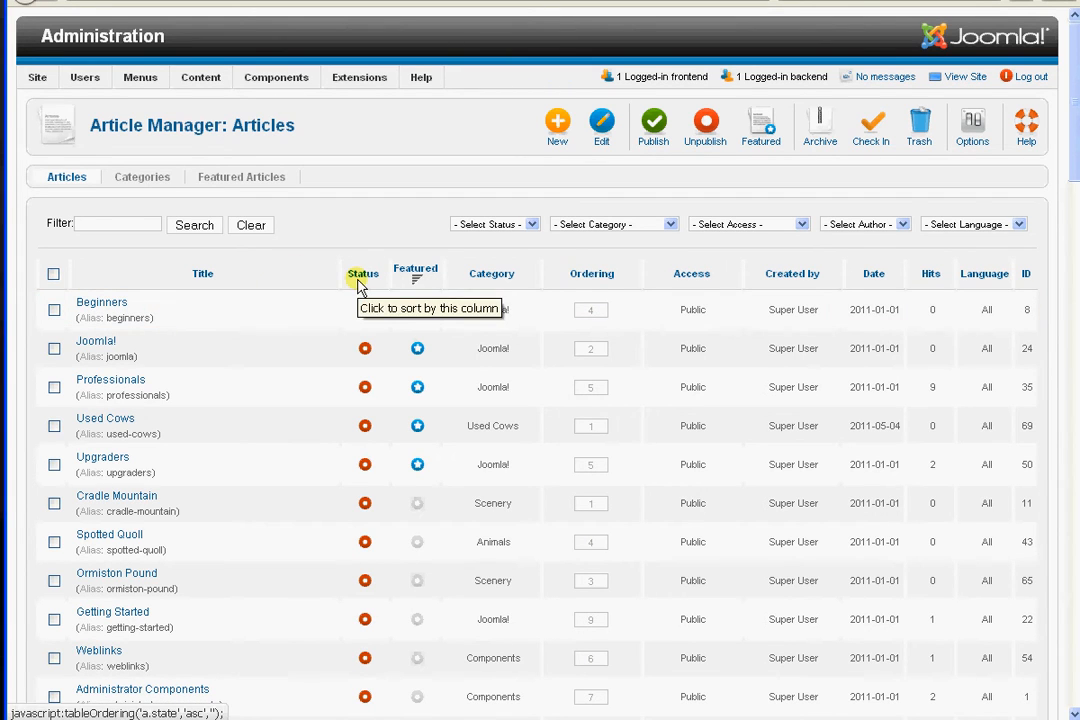
Filter the article list by Published status and reload the site's home page to check which articles it shows
left_click(533, 224)
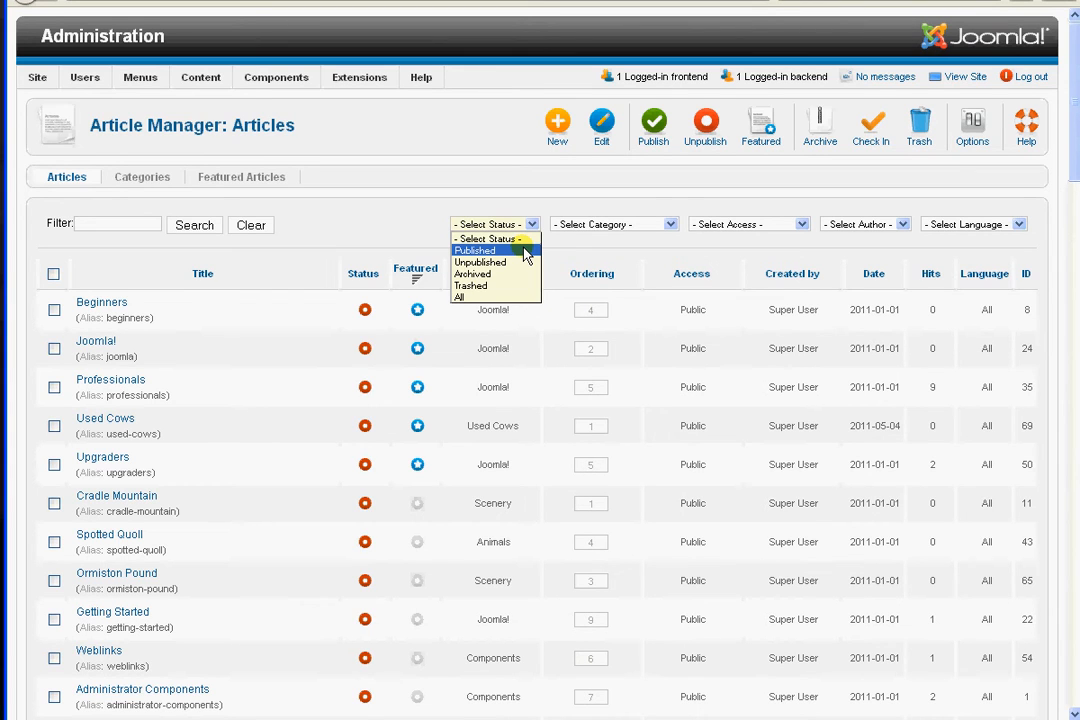
left_click(525, 252)
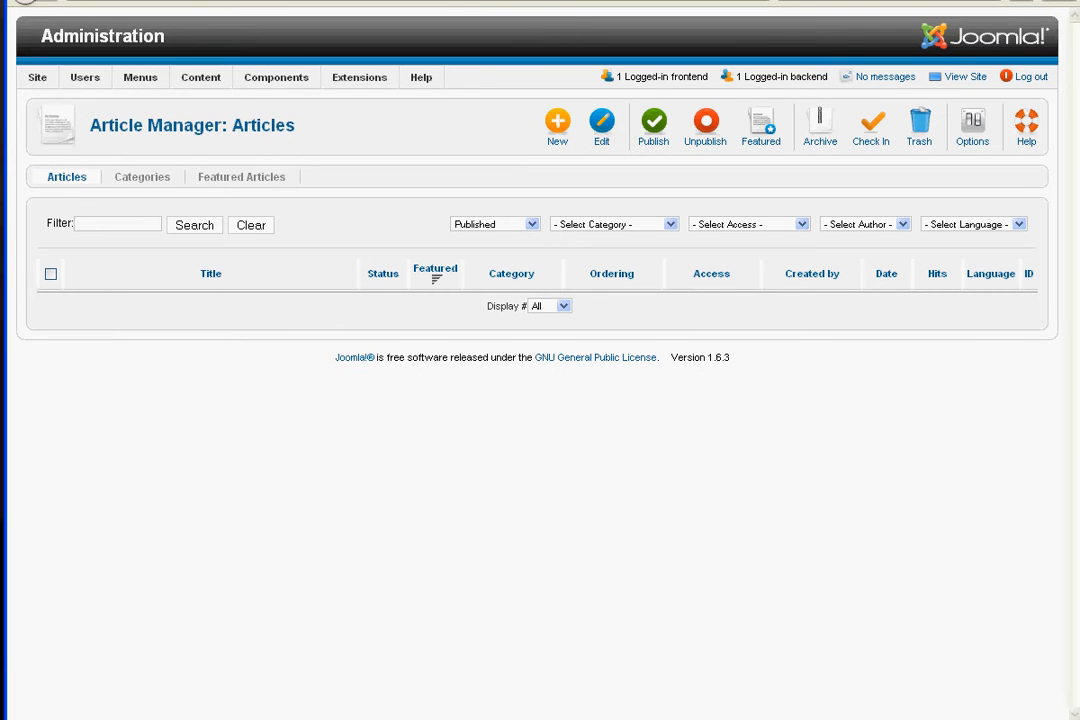
left_click(278, 1)
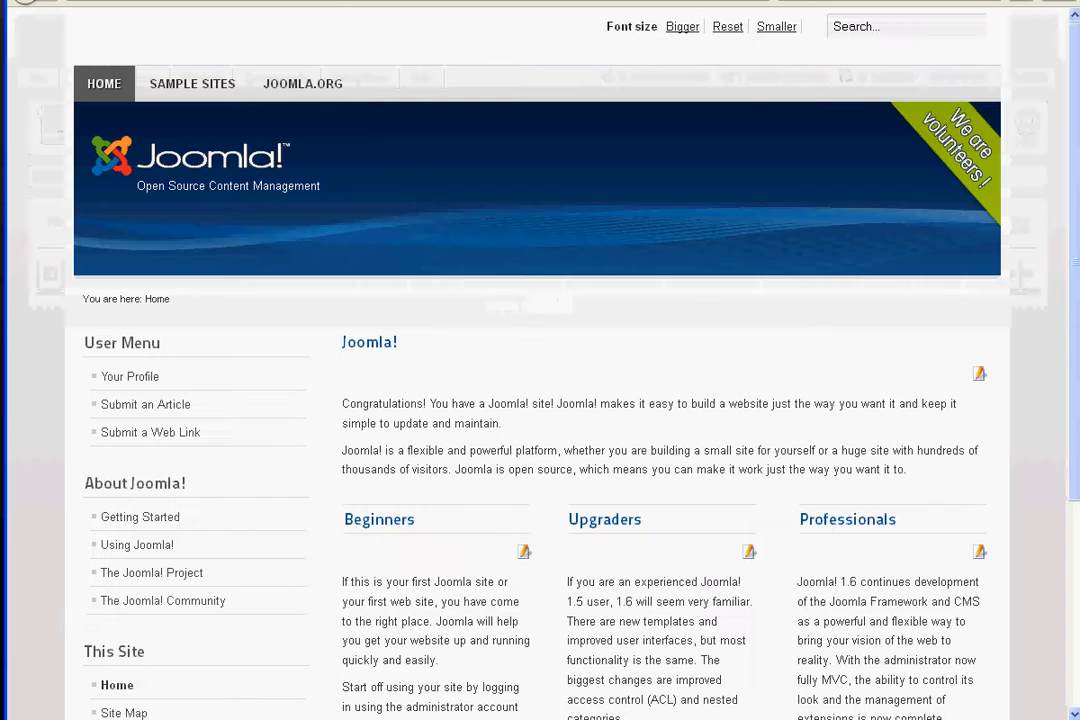
left_click(764, 2)
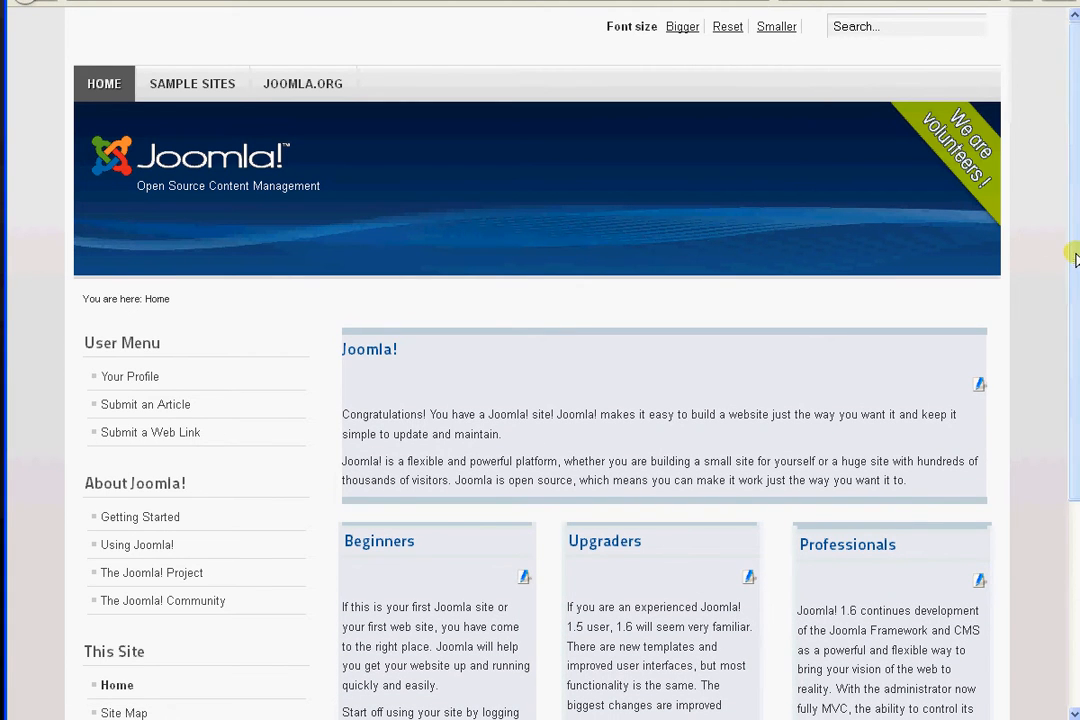
scroll(1073, 253, "down", 4)
scroll(380, 278, "up", 3)
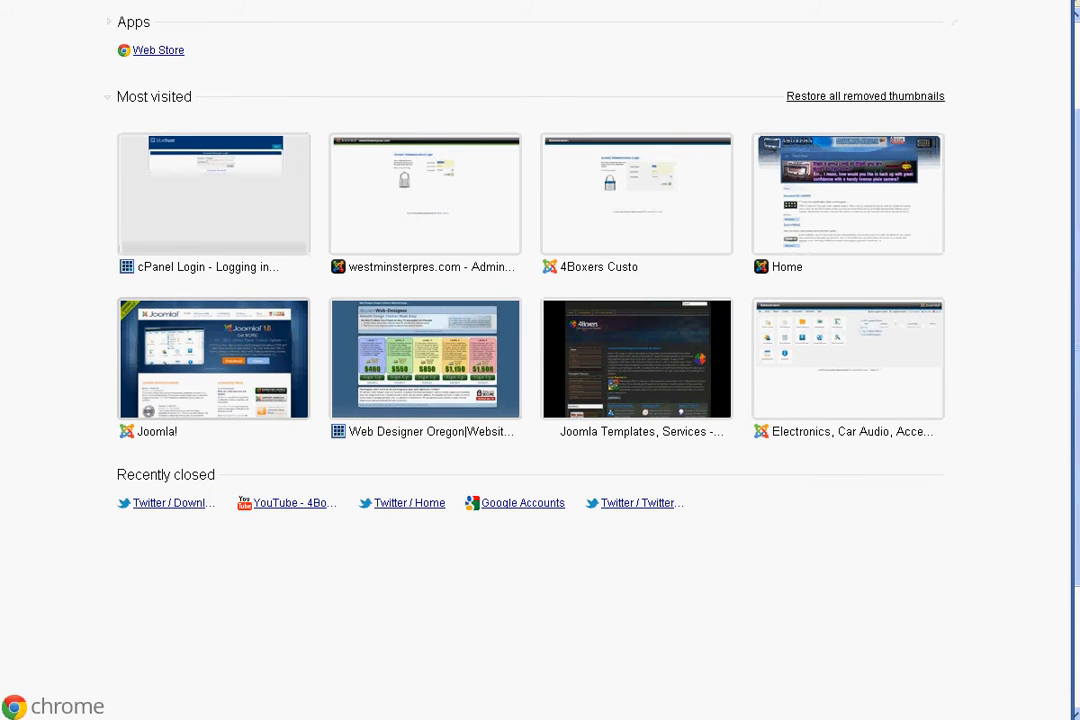
Load the site's home page in Chrome, check which articles it shows, and return to the Joomla! administration
type("http://localhost/4boxers-joomla/")
key("Return")
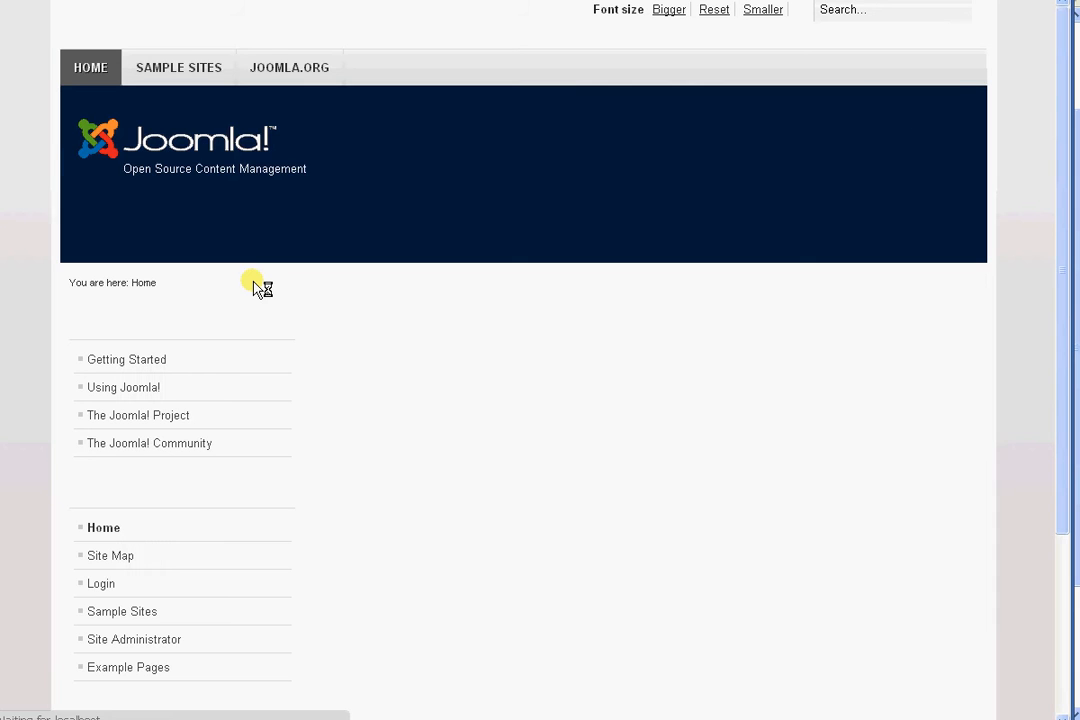
left_click(88, 640)
key("alt+Tab")
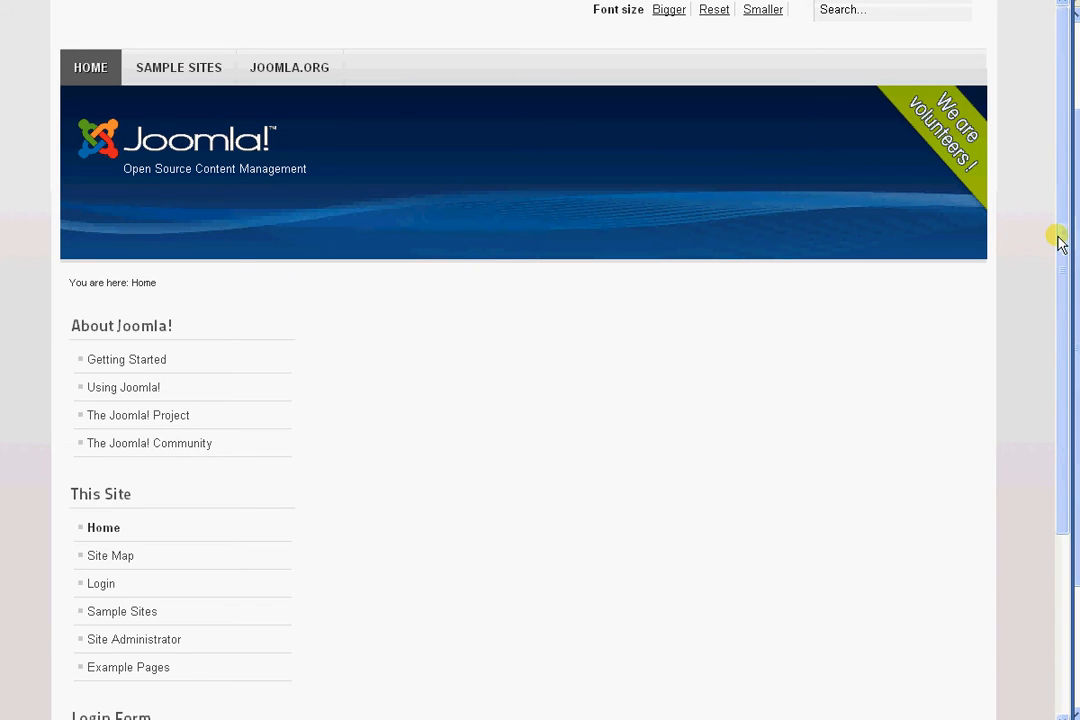
left_click_drag(1061, 241, 1074, 207)
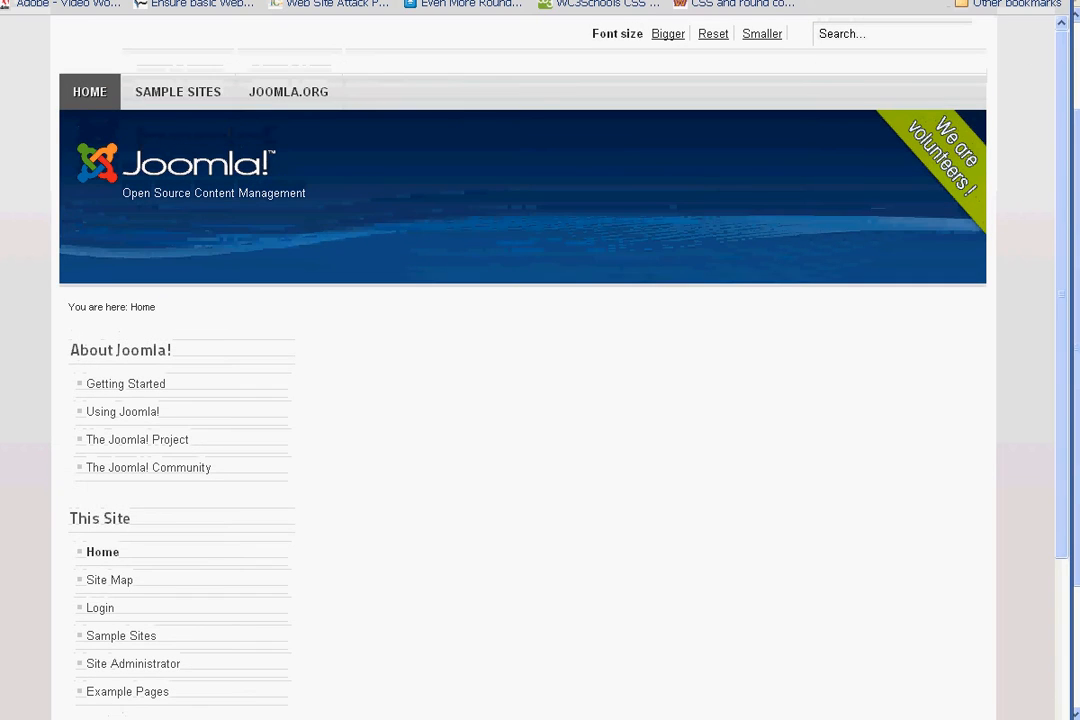
key("alt+Tab")
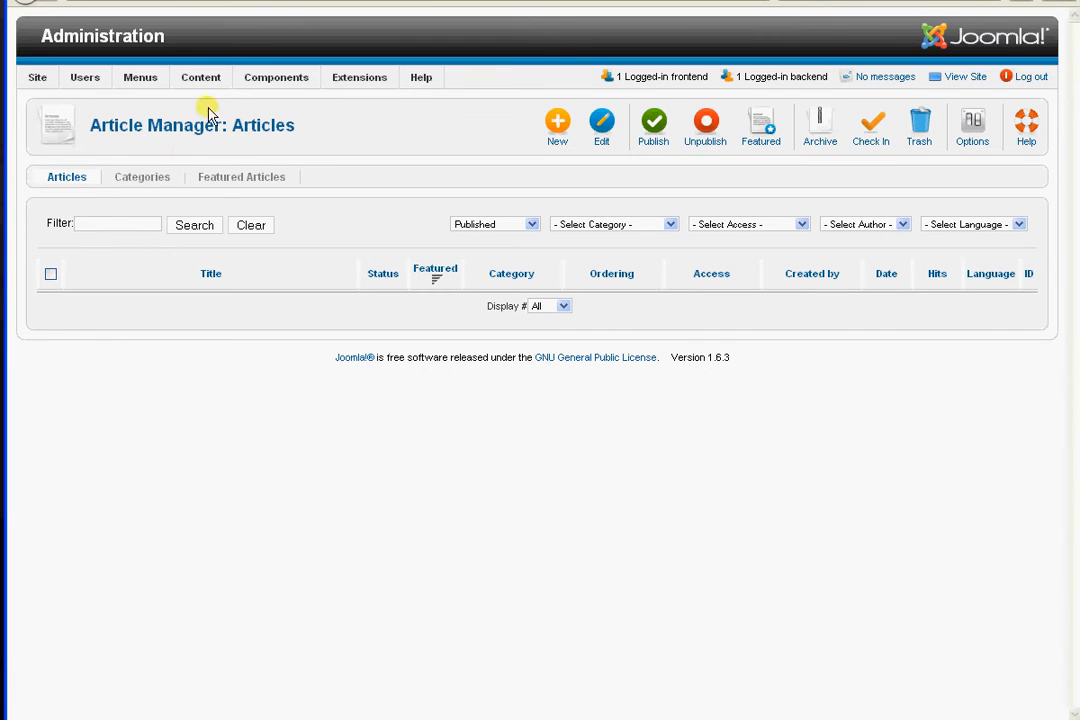
Start a new articles category titled Joomla SEO with the alias joomla-seo
mouse_move(206, 80)
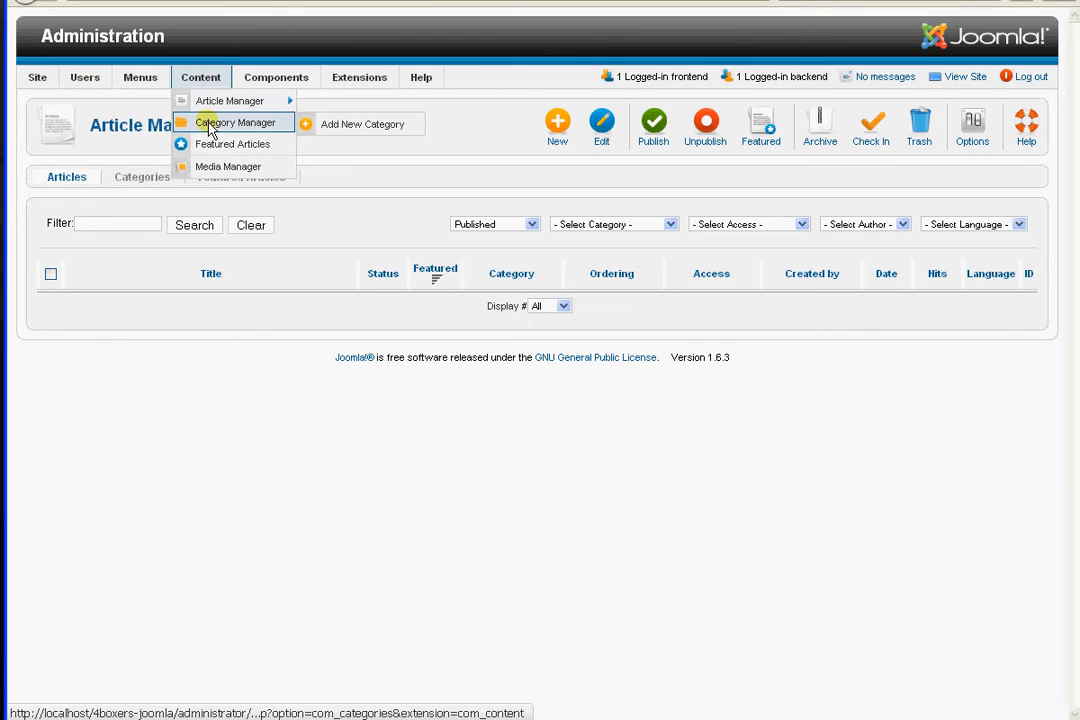
mouse_move(210, 104)
mouse_move(212, 126)
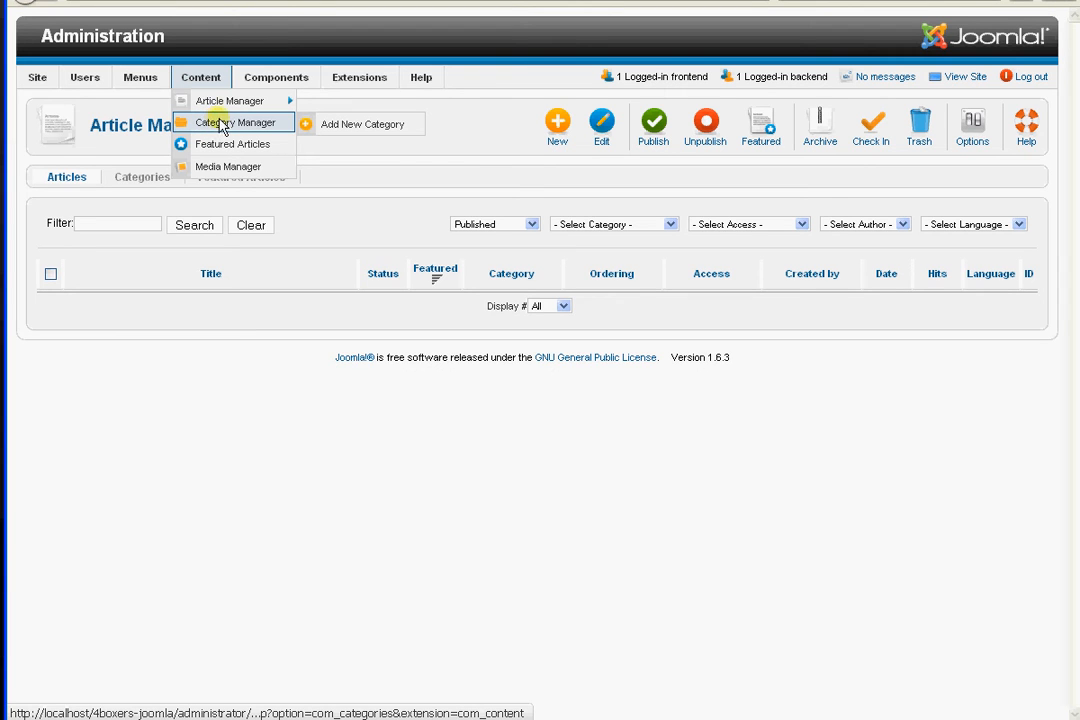
left_click(363, 131)
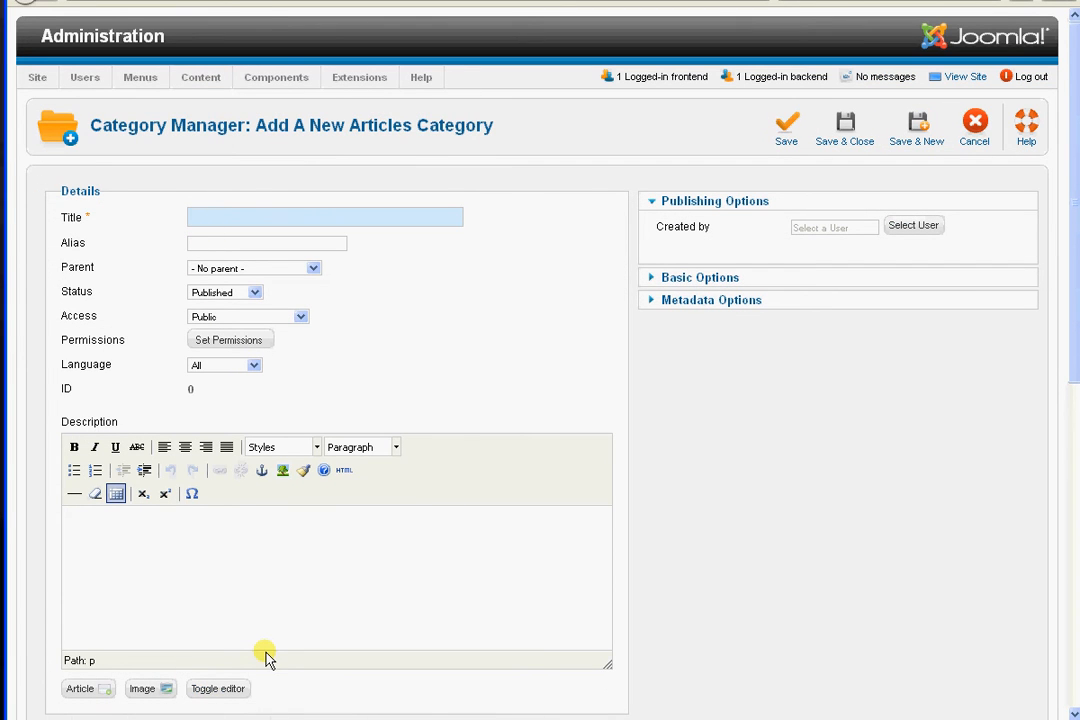
type("Joom")
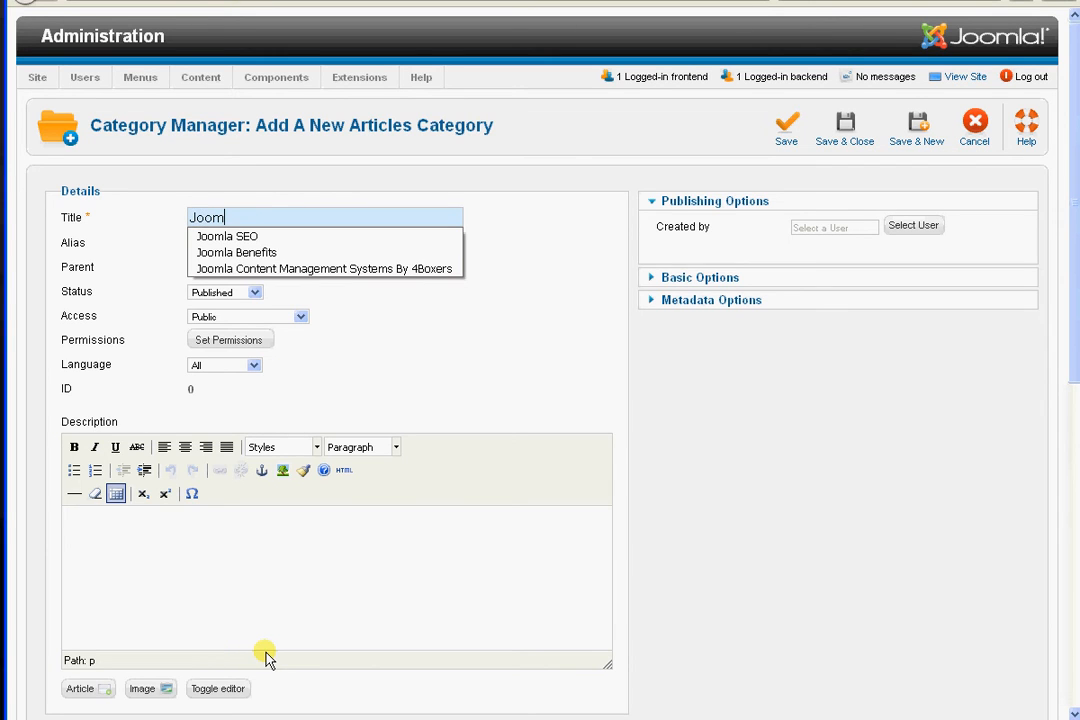
type("la")
left_click(278, 237)
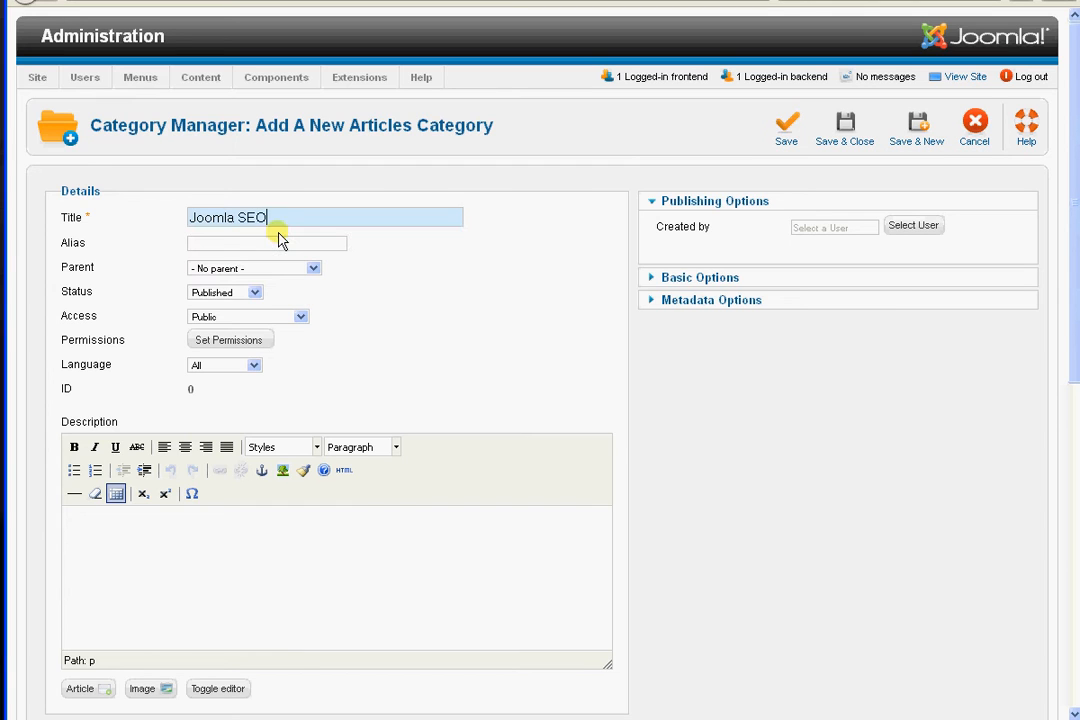
left_click(212, 244)
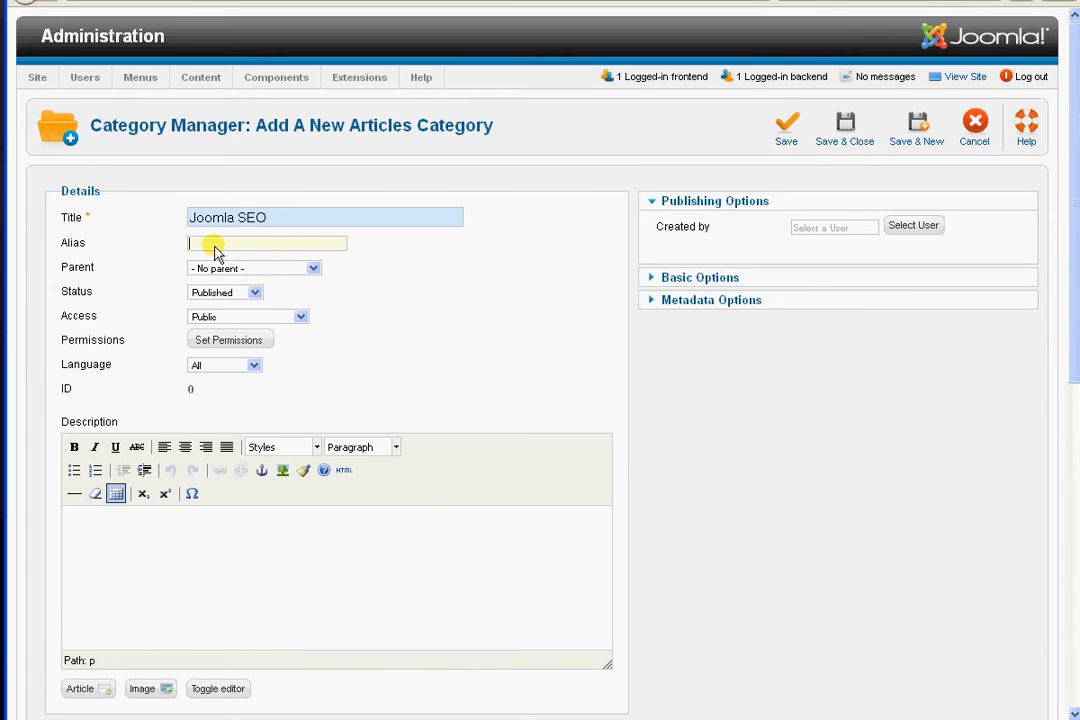
type("j")
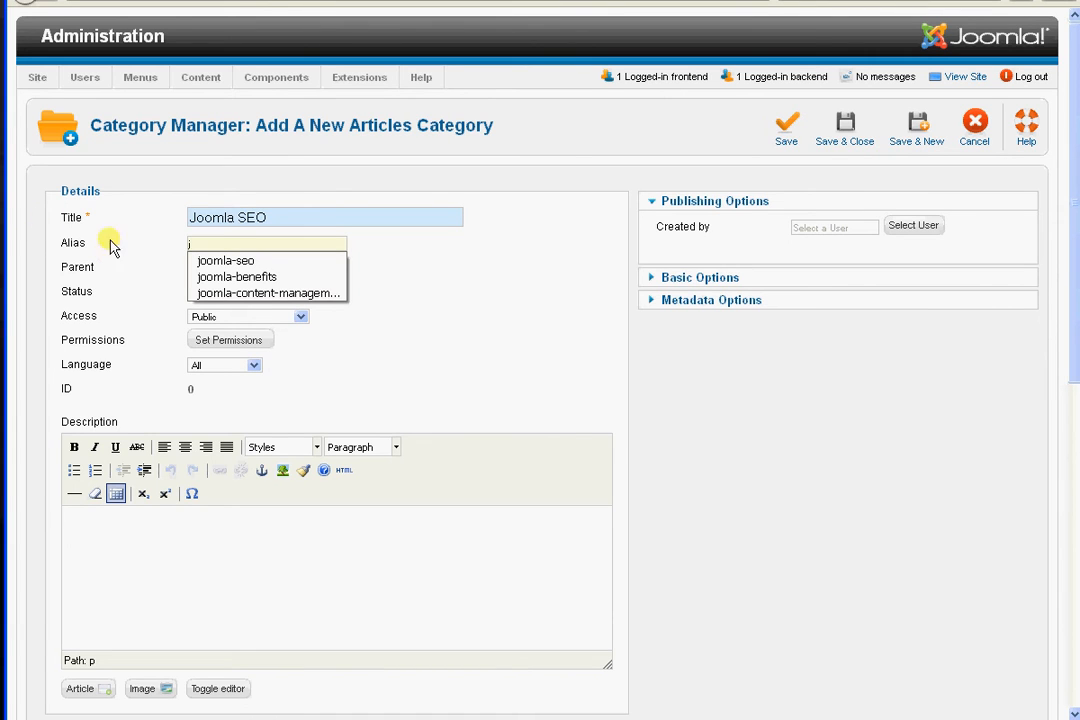
left_click(226, 261)
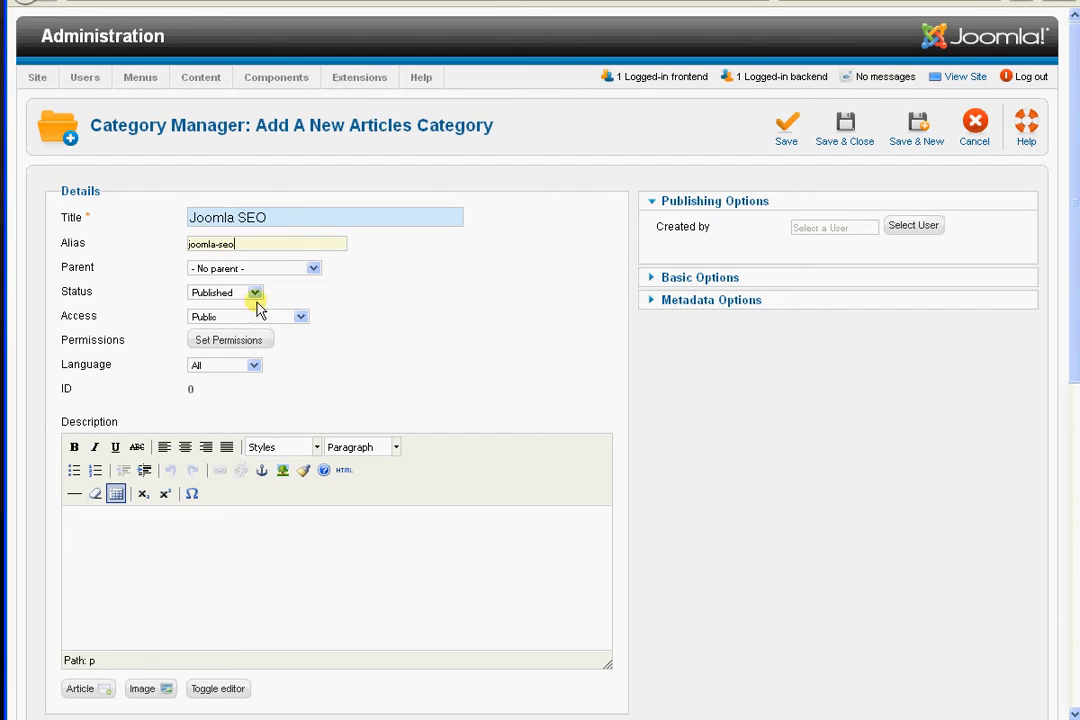
Look over the new category's metadata options and permissions, and save and close the category
left_click(649, 302)
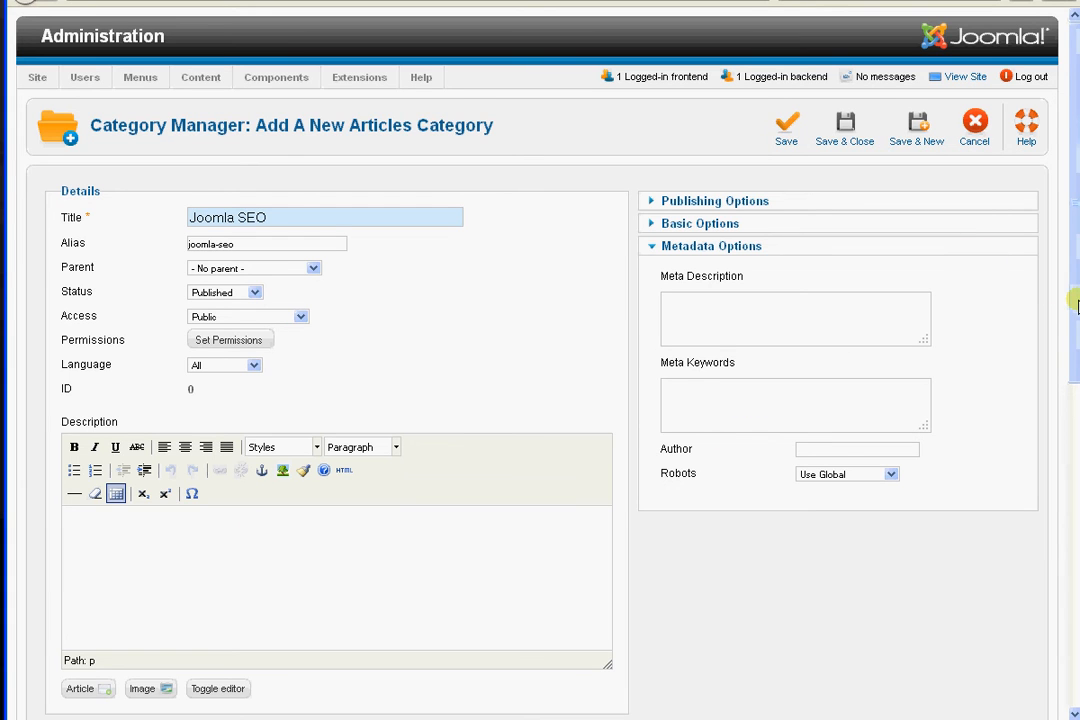
left_click_drag(1073, 301, 1075, 335)
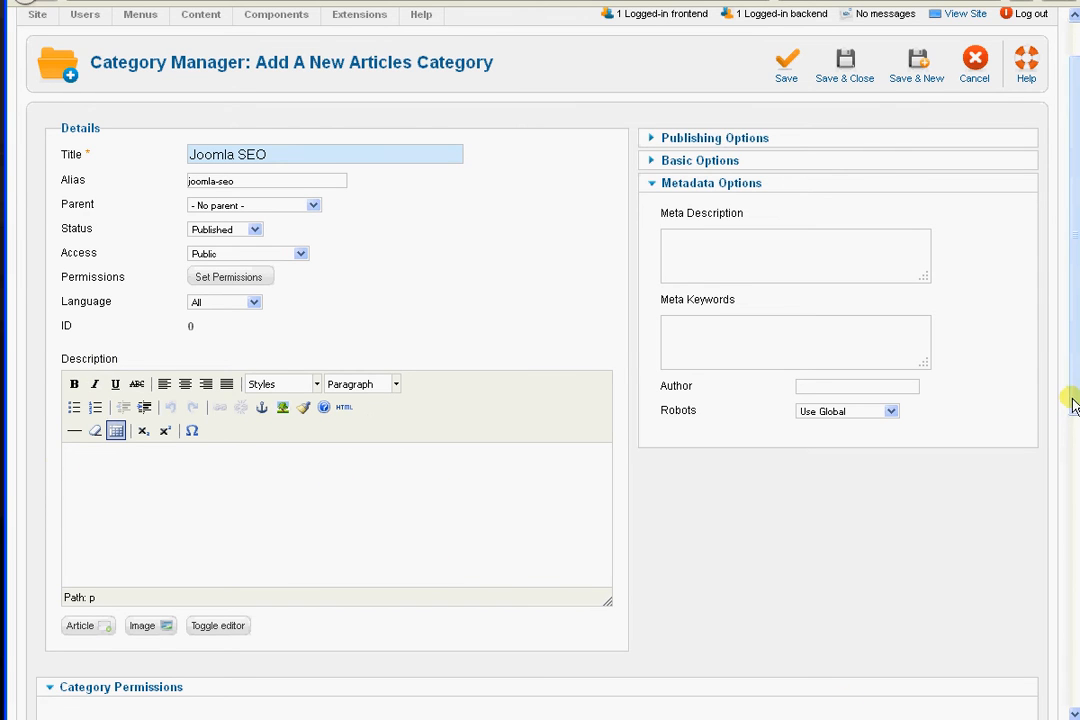
left_click_drag(1075, 405, 1073, 355)
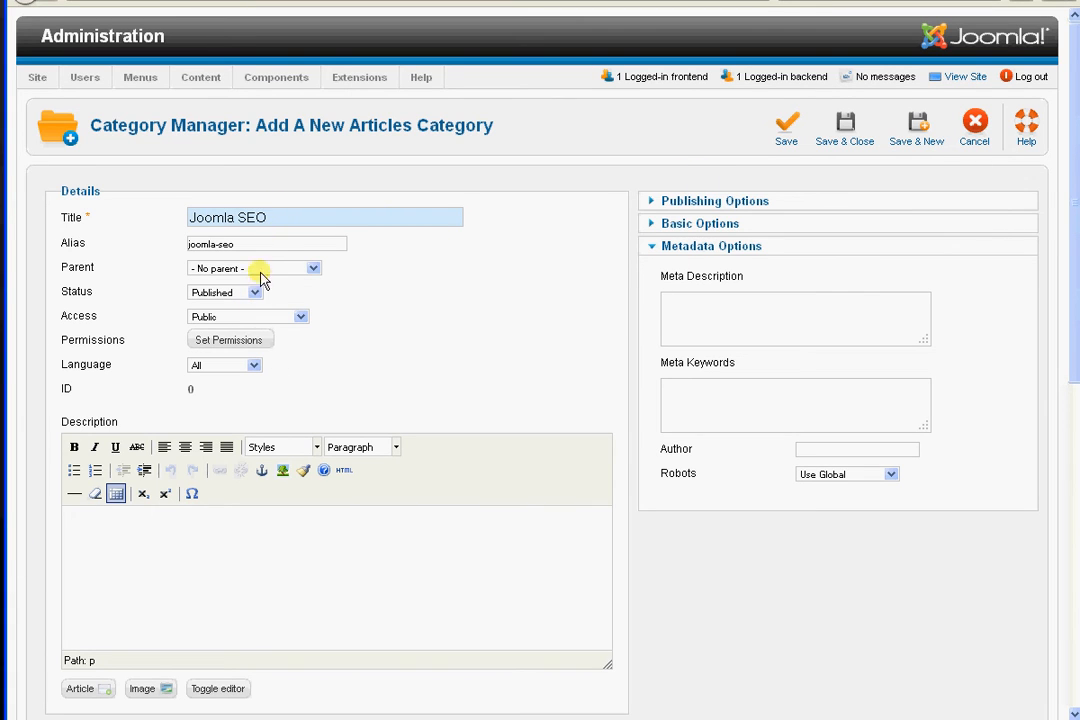
left_click(848, 128)
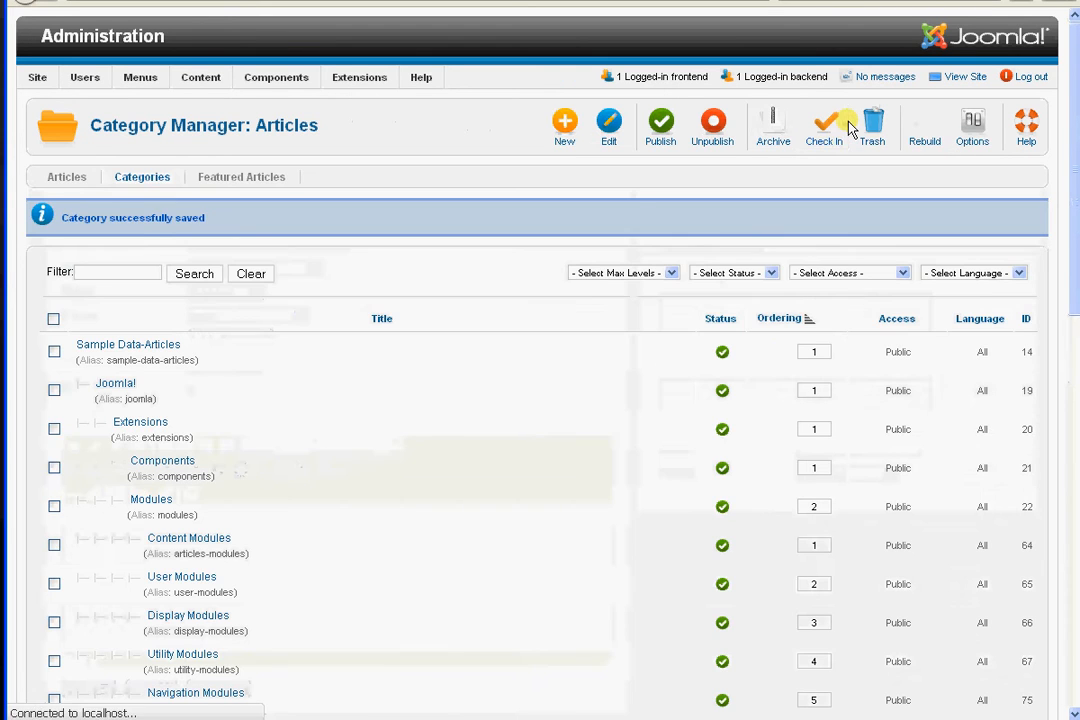
Start a new article and title it "SEO in Joomla"
mouse_move(143, 85)
mouse_move(201, 79)
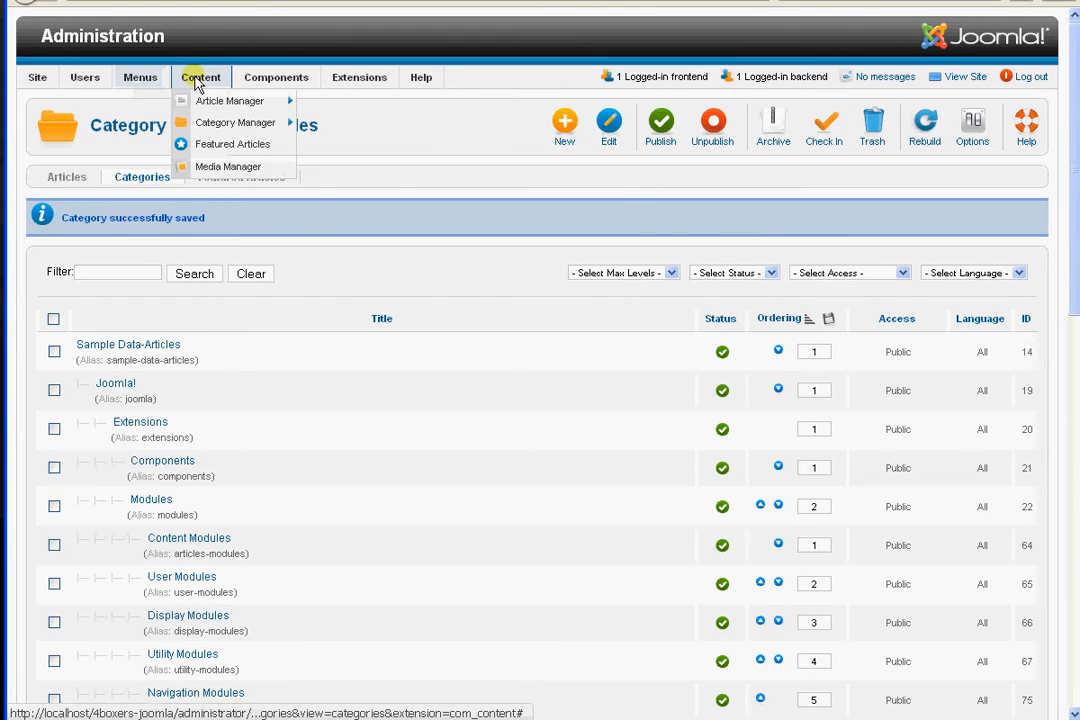
mouse_move(240, 103)
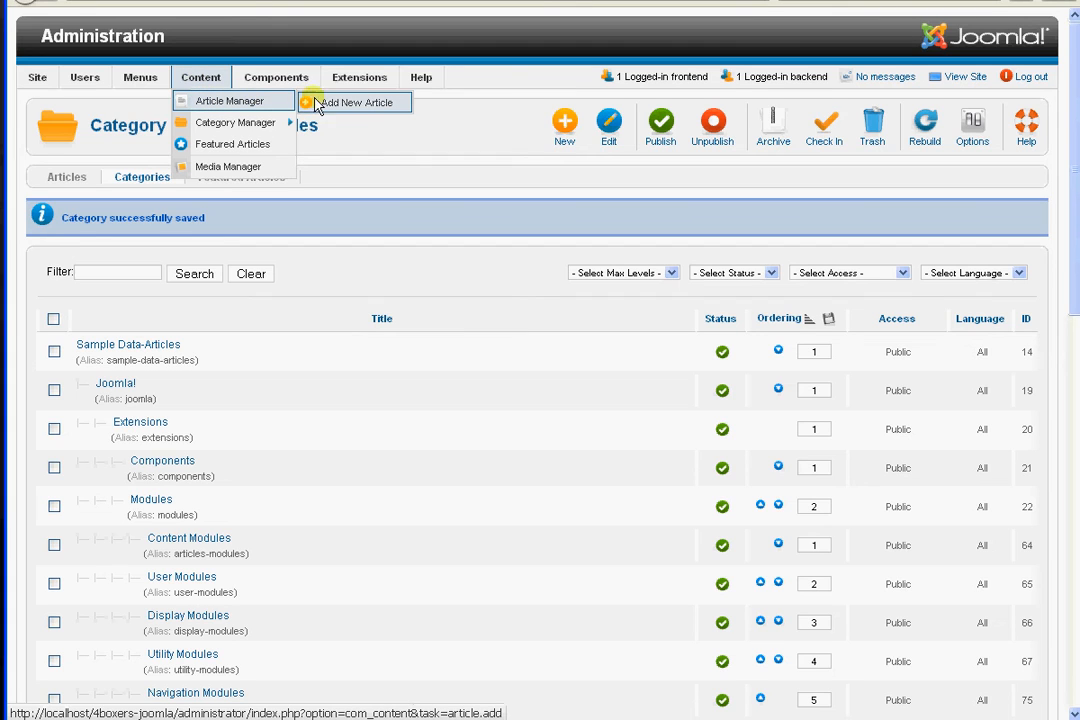
left_click(365, 110)
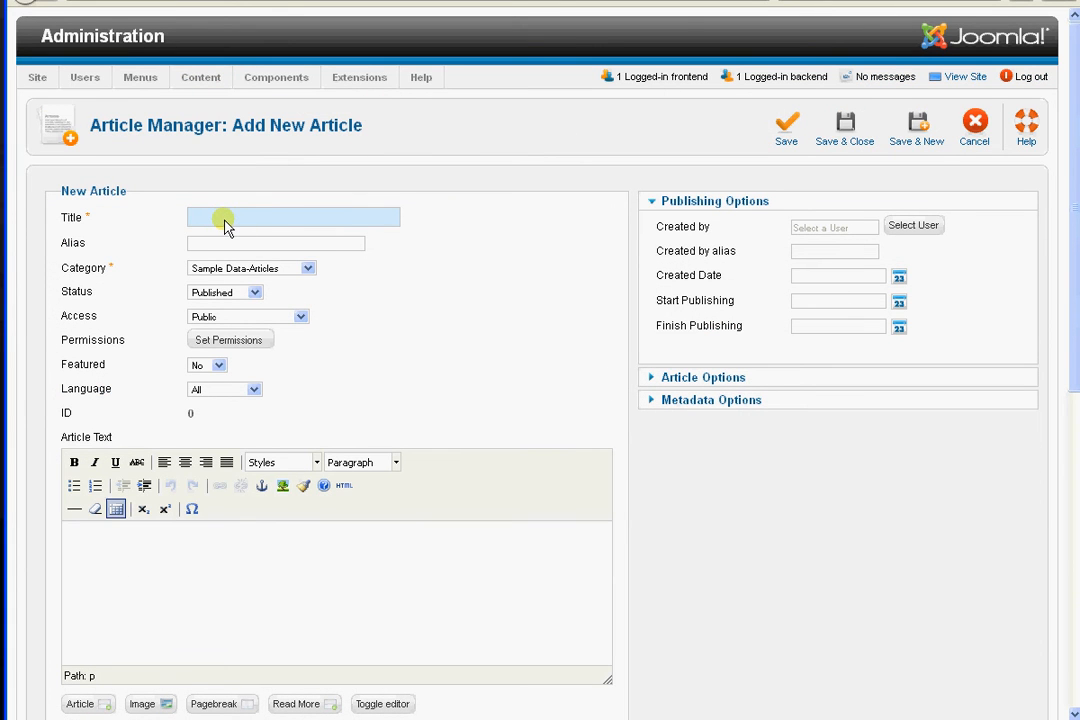
type("SEO")
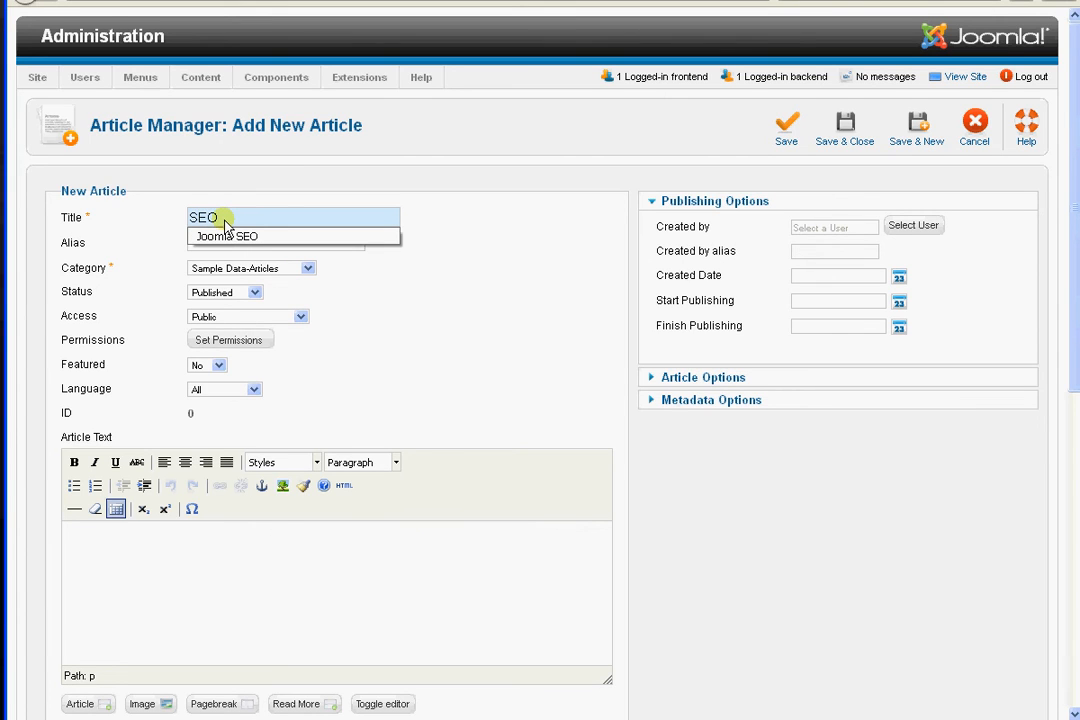
type(" in ")
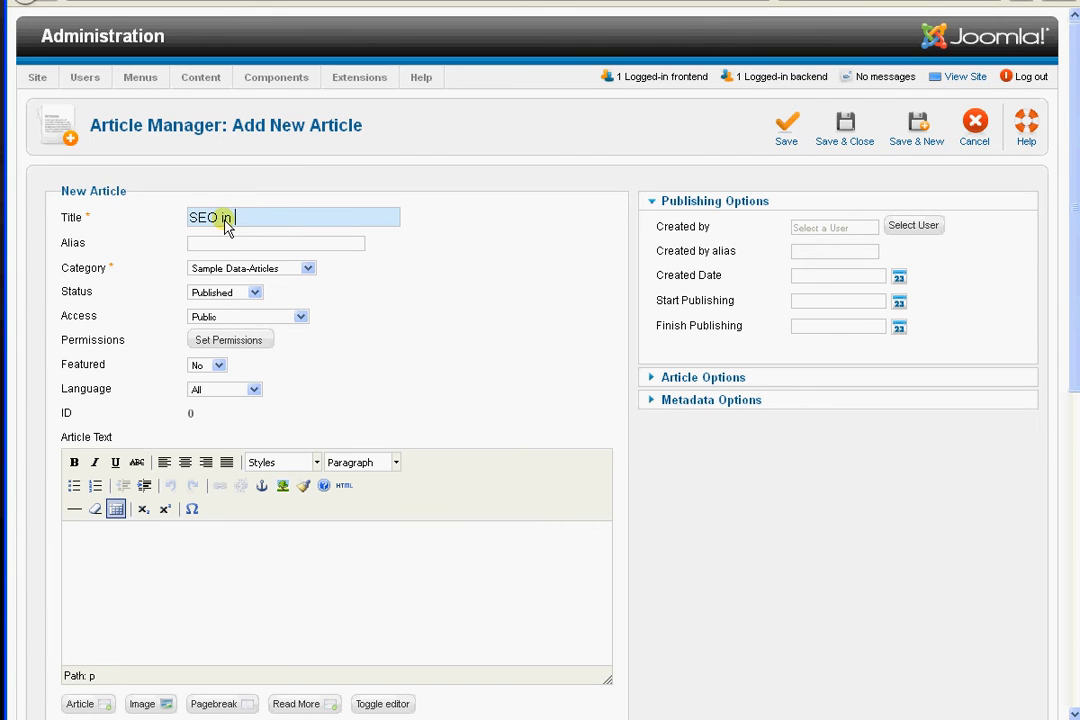
type("Joomla")
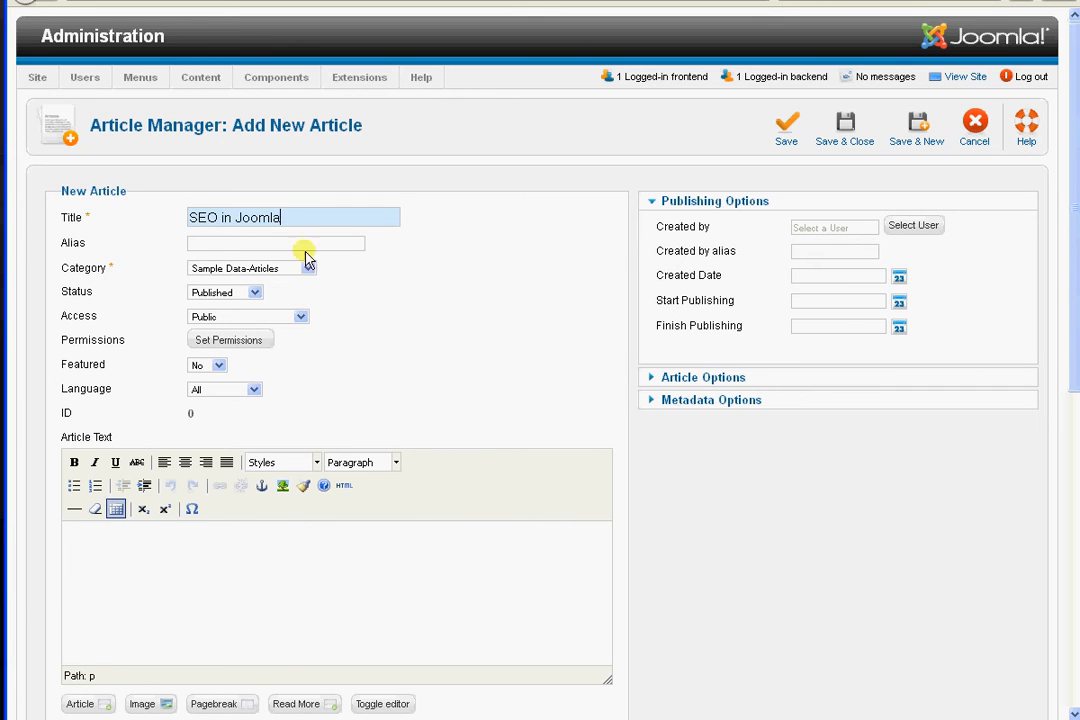
Copy the article title into the alias and rewrite it as seo-in-joomla, in lower case with hyphens
key("ctrl+a")
key("ctrl+c")
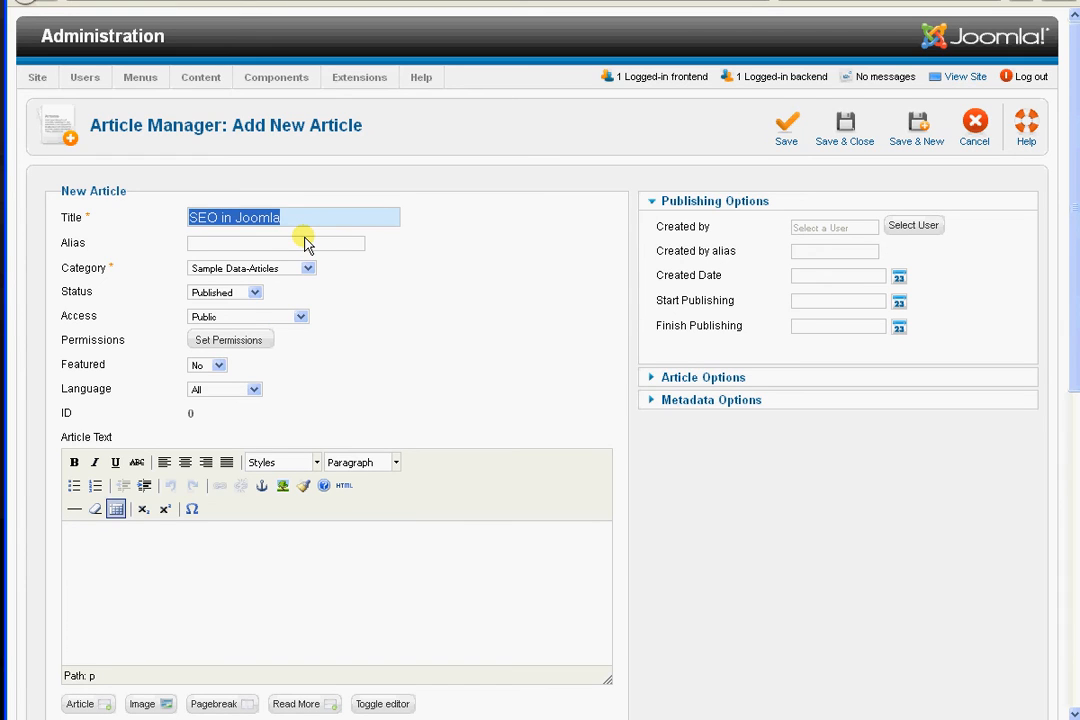
left_click(258, 248)
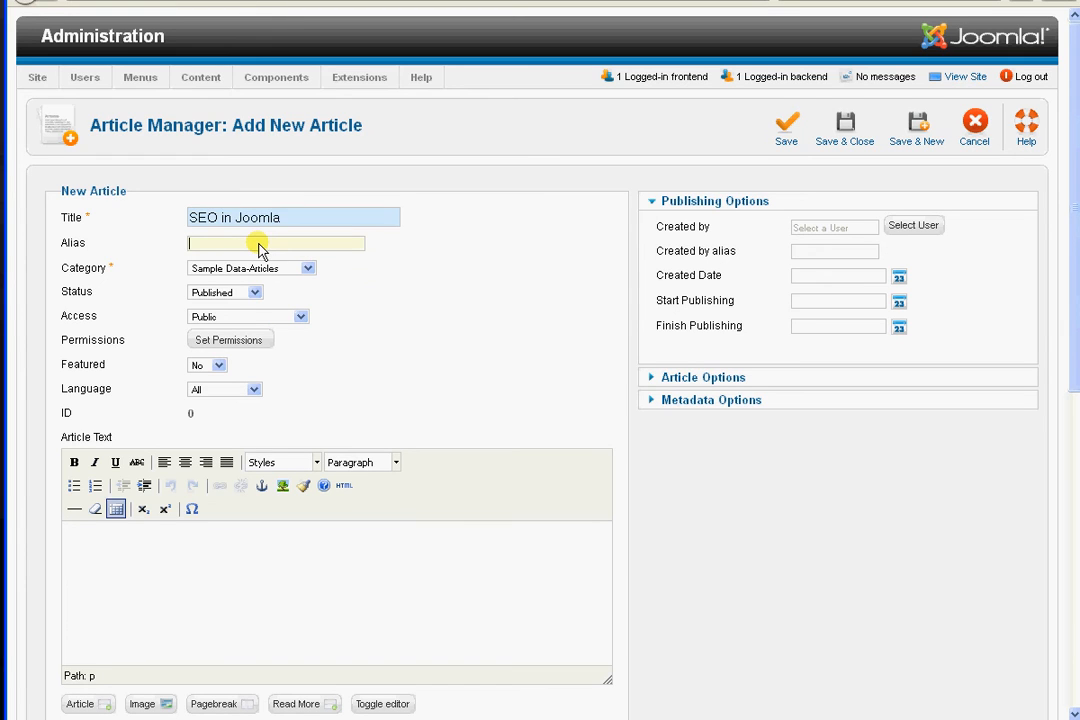
key("ctrl+v")
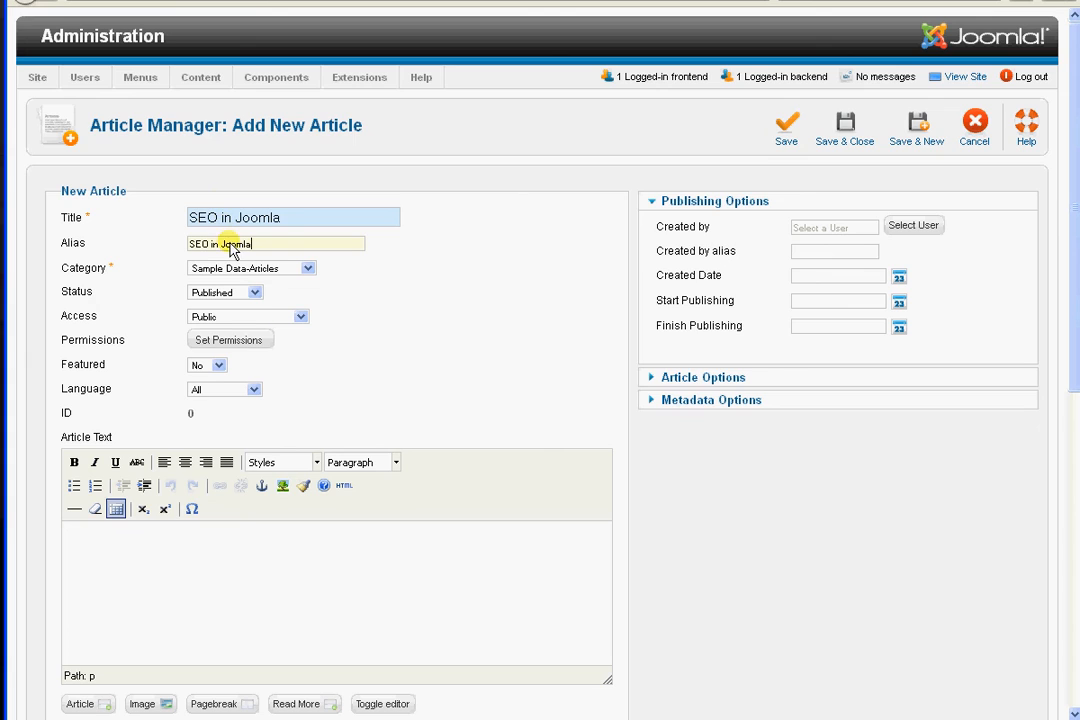
left_click(228, 243)
key("BackSpace")
key("BackSpace")
type("-")
key("Left")
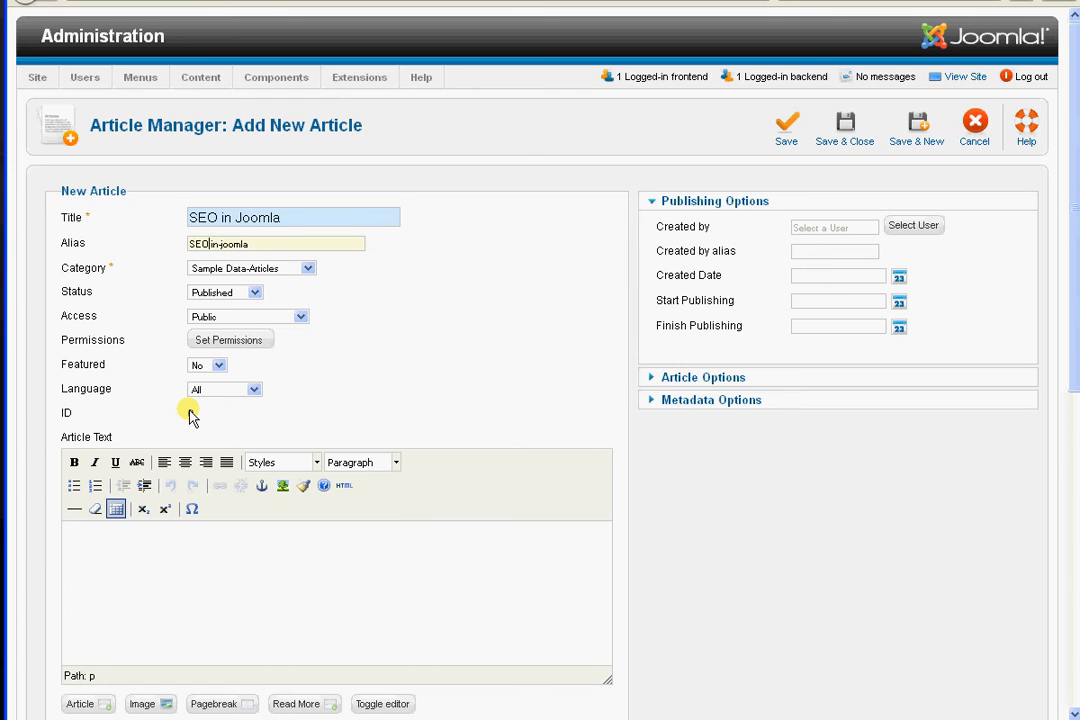
key("BackSpace")
key("BackSpace")
key("BackSpace")
key("BackSpace")
type("seo-")
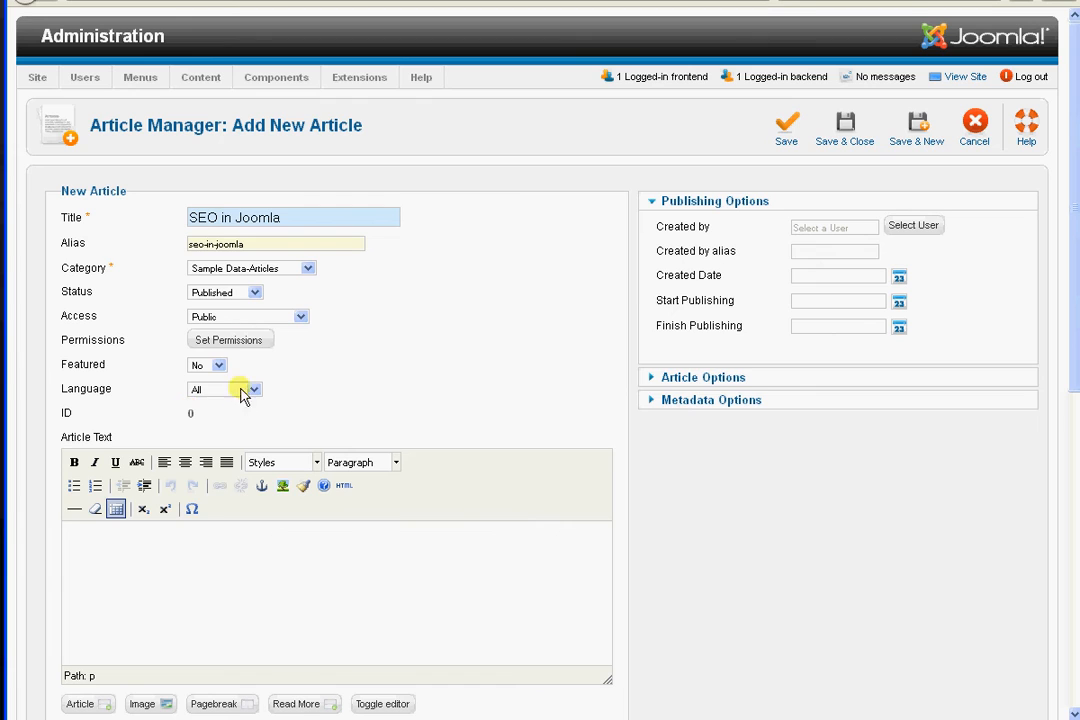
Assign the new article to the Joomla SEO category
left_click(307, 271)
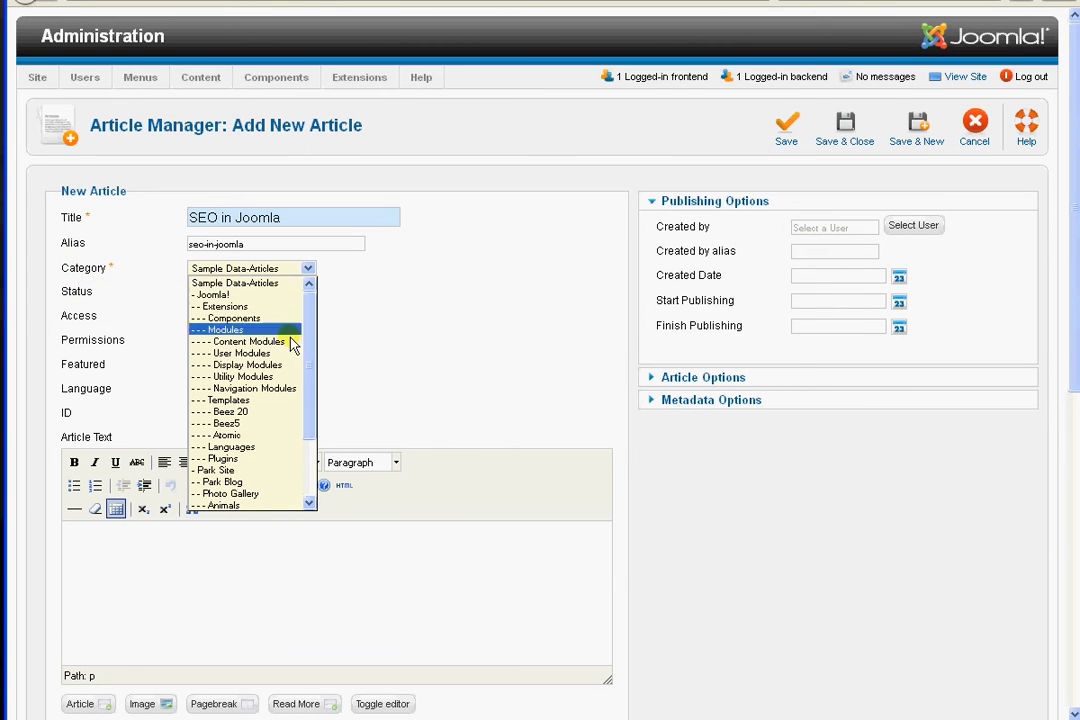
left_click_drag(313, 341, 313, 421)
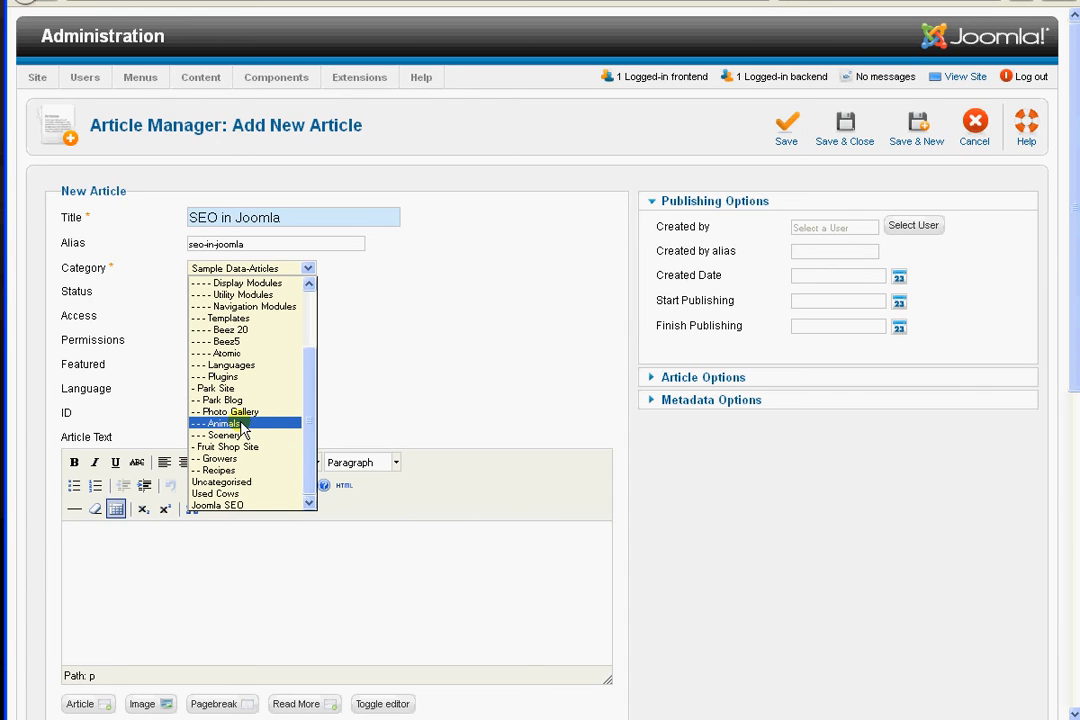
left_click(243, 505)
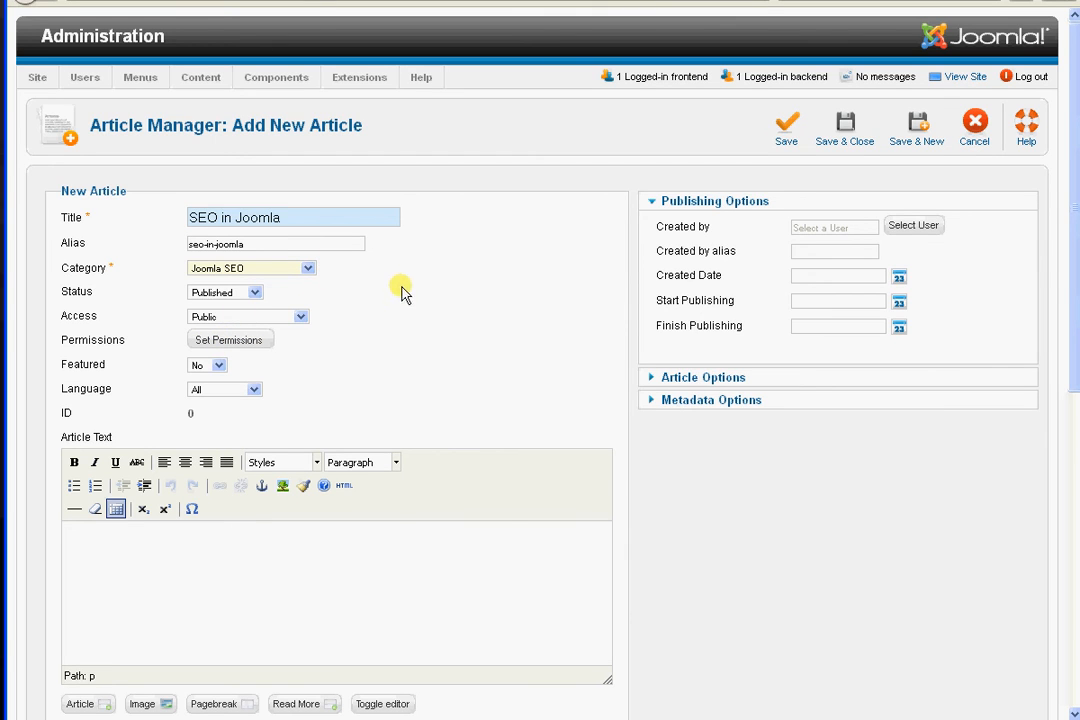
Enter "How hard is SEO in Joomla?" as the article text
left_click(90, 546)
type("How hard is SEO in Jo")
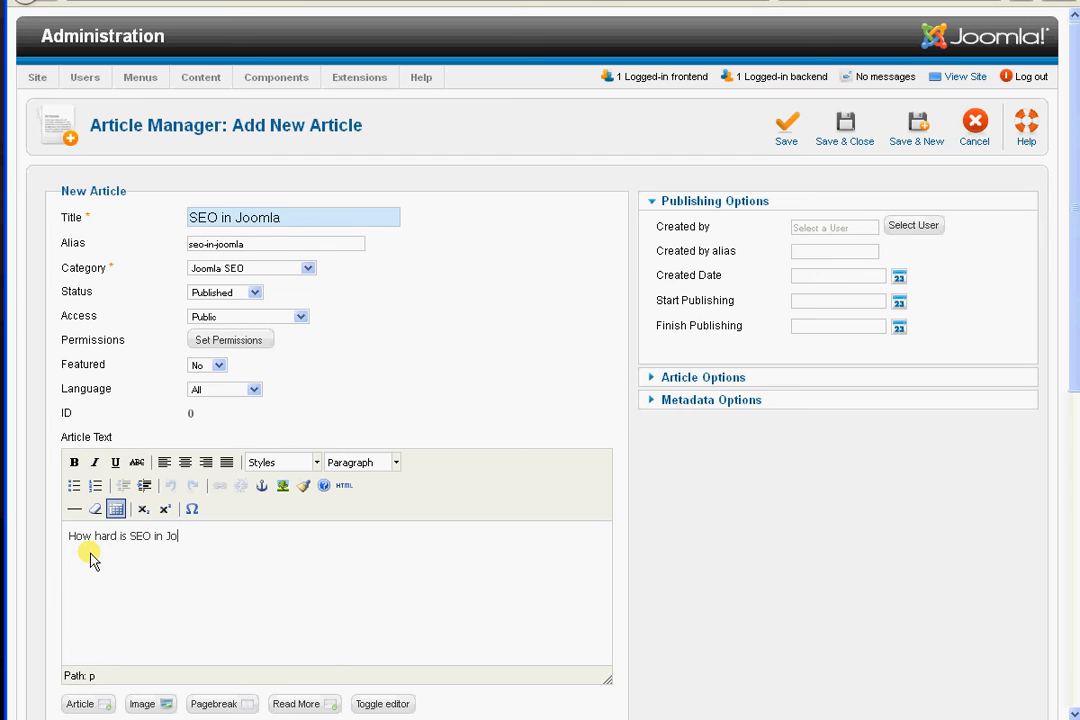
type("omla?")
Look over the article's remaining settings, and save and close the article
mouse_move(1068, 289)
left_mouse_down()
mouse_move(1077, 465)
mouse_move(1068, 670)
mouse_move(1040, 325)
mouse_move(1073, 240)
mouse_move(1075, 302)
left_mouse_up()
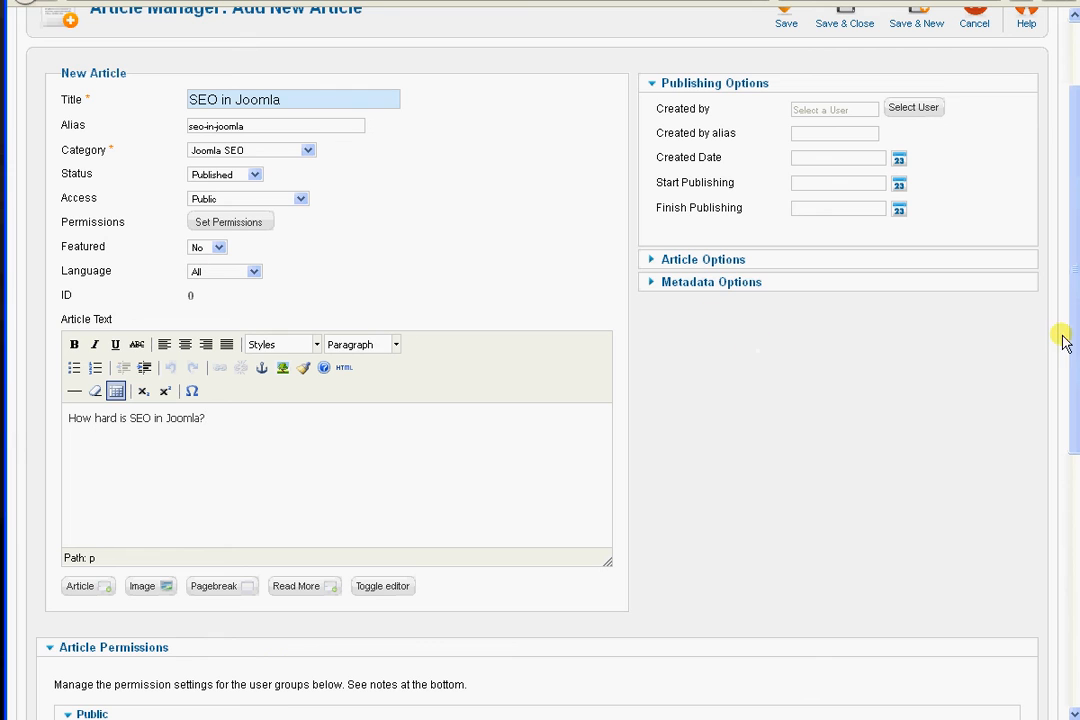
scroll(1070, 338, "up", 2)
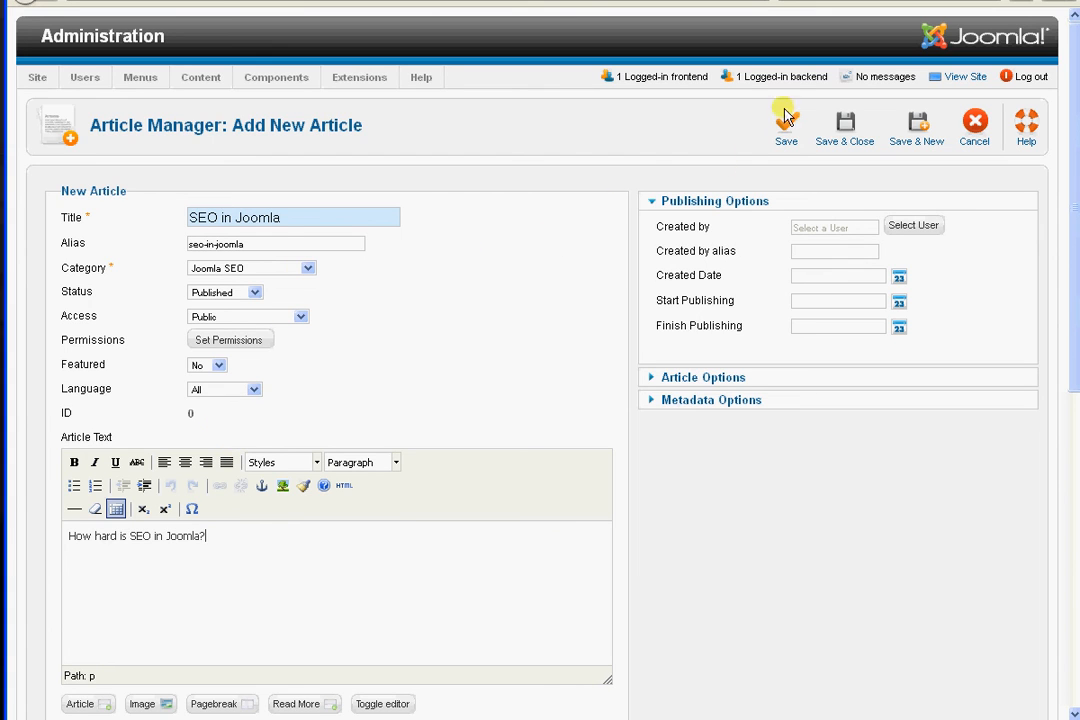
left_click(848, 137)
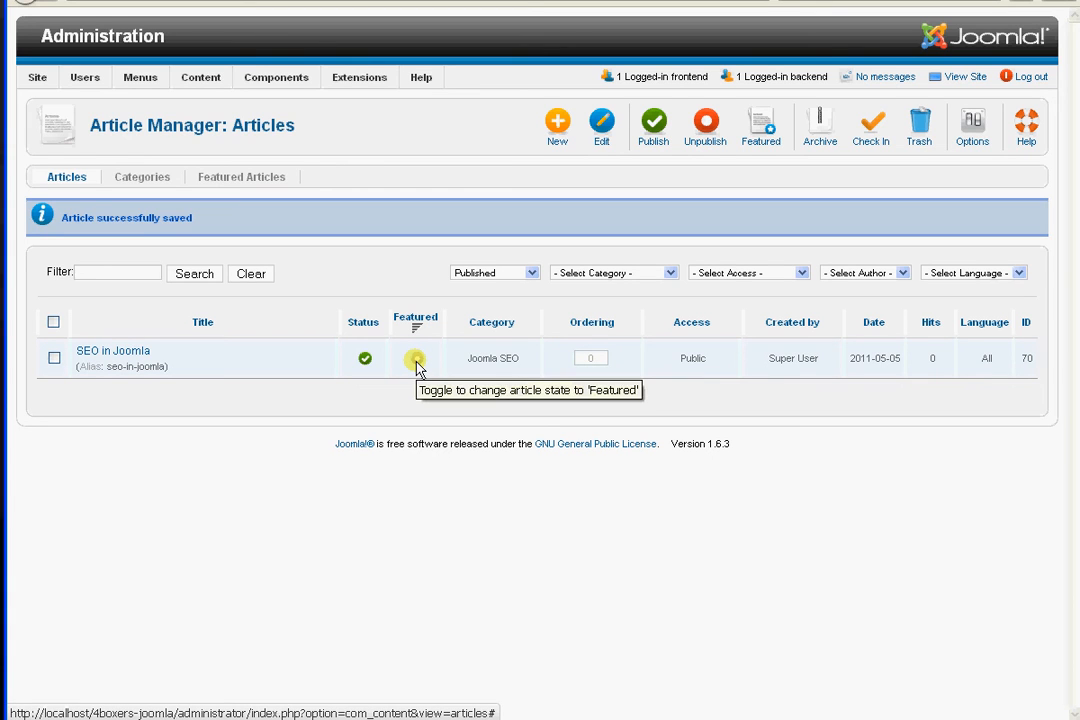
Save and close the SEO in Joomla article with Featured set to Yes, and check the site's front page
left_click(113, 352)
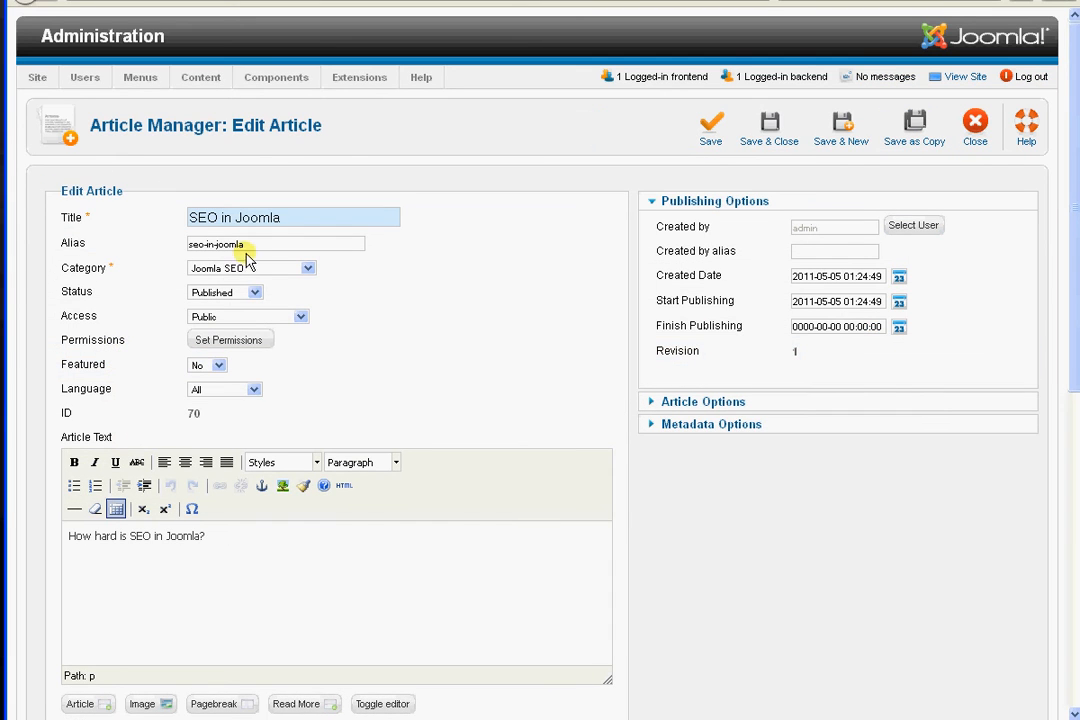
left_click(219, 366)
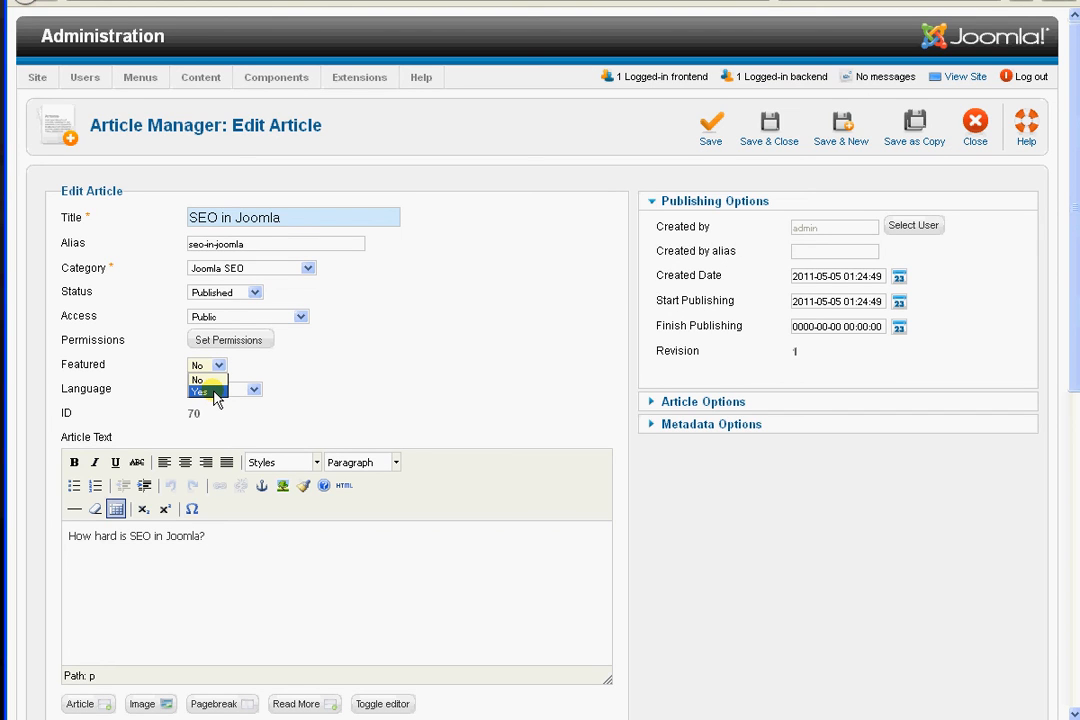
left_click(216, 395)
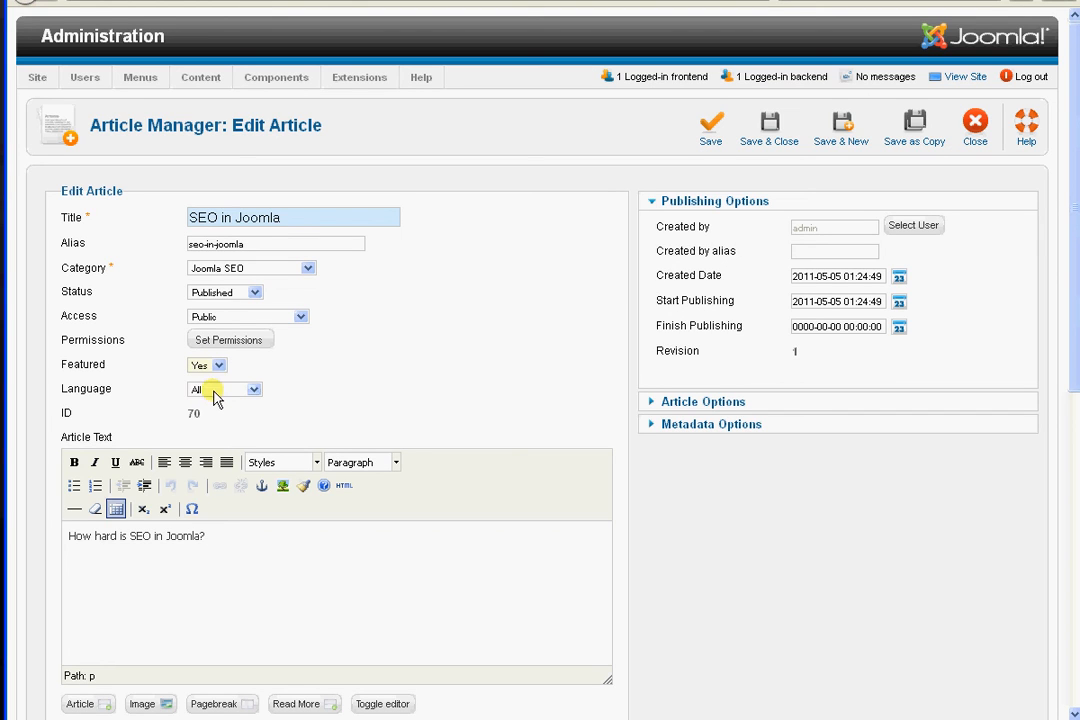
left_click(769, 131)
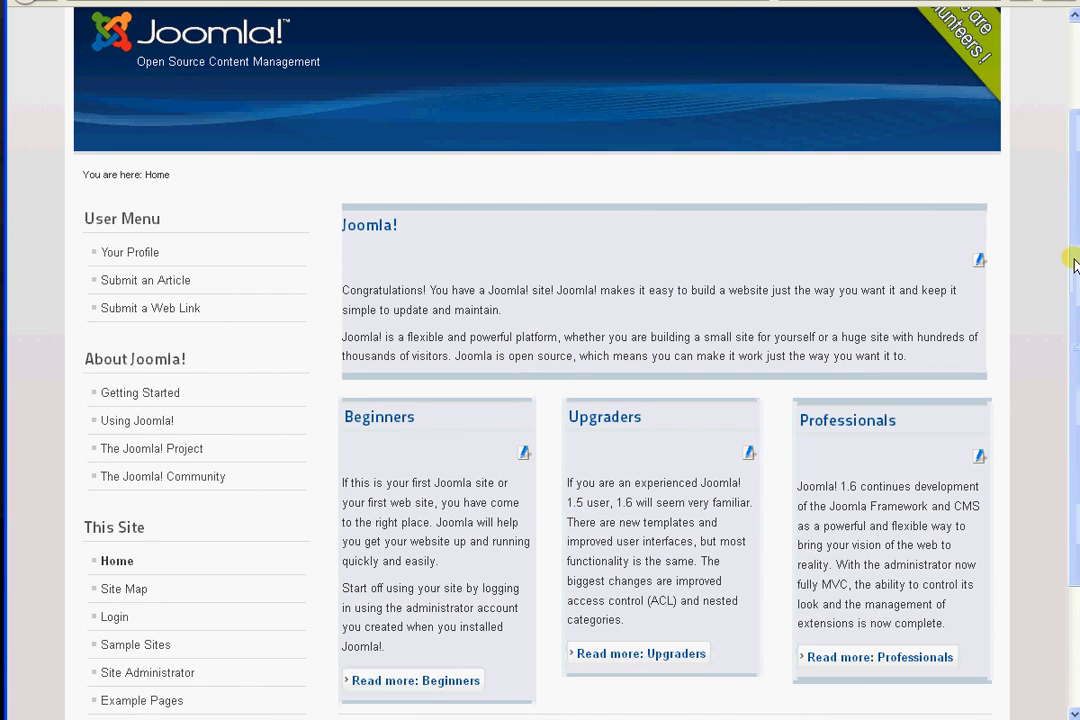
left_click_drag(1076, 249, 1078, 279)
scroll(540, 400, "up", 2)
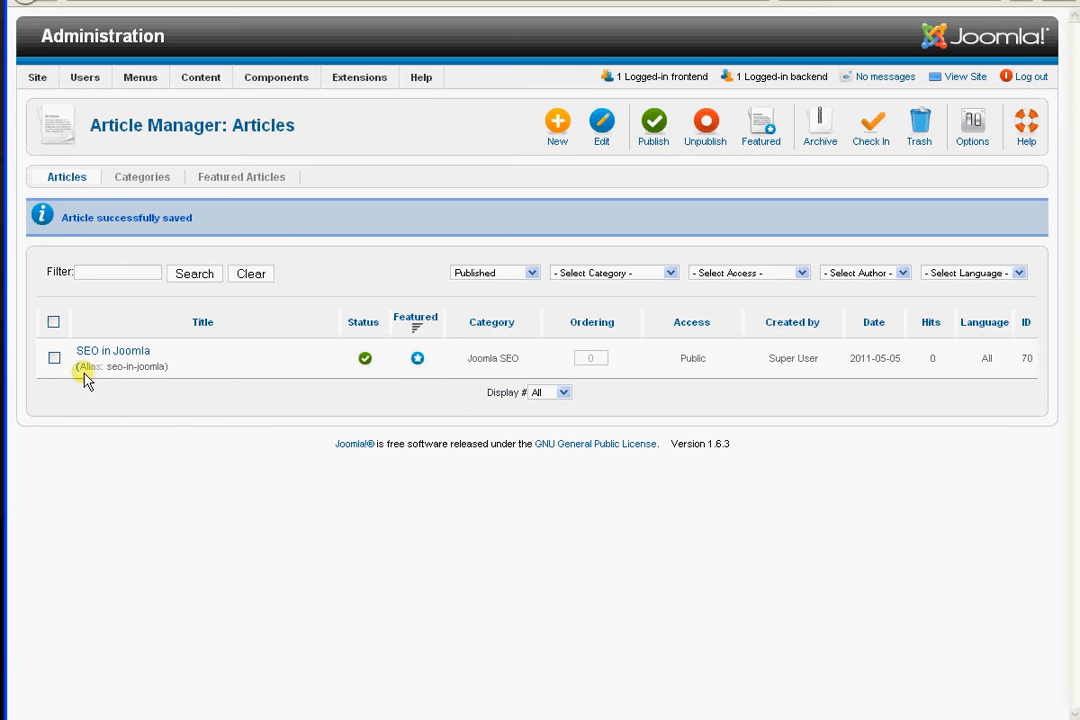
Reopen the SEO in Joomla article to review its settings and permissions, and save and close it
left_click(86, 352)
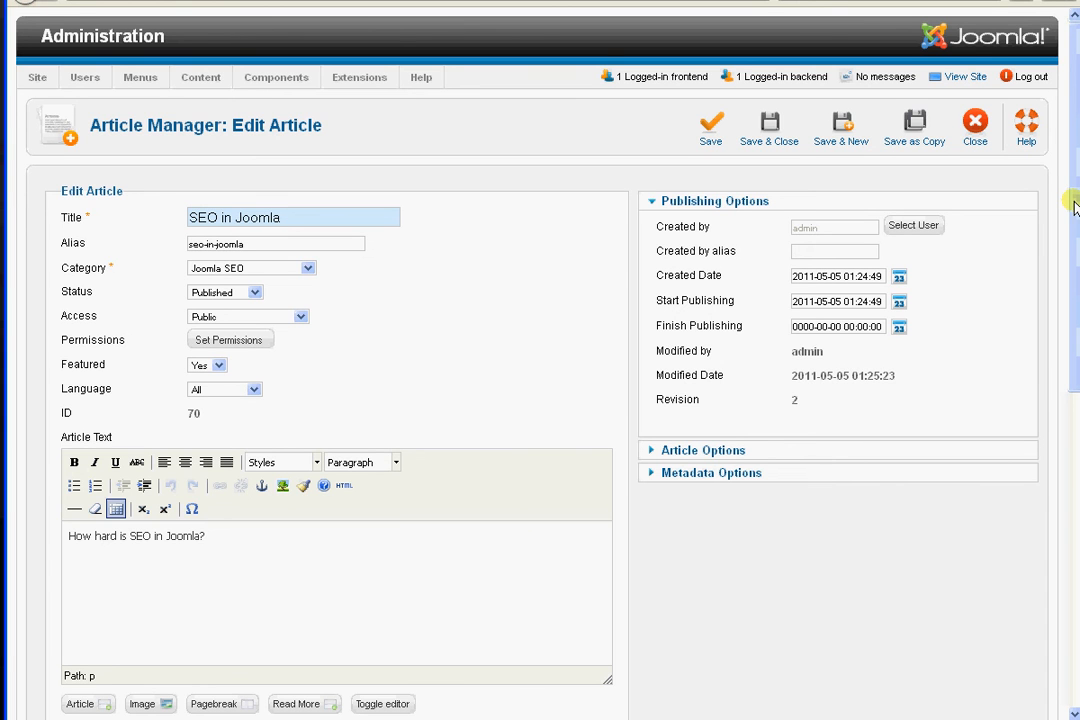
left_click_drag(1075, 207, 1075, 245)
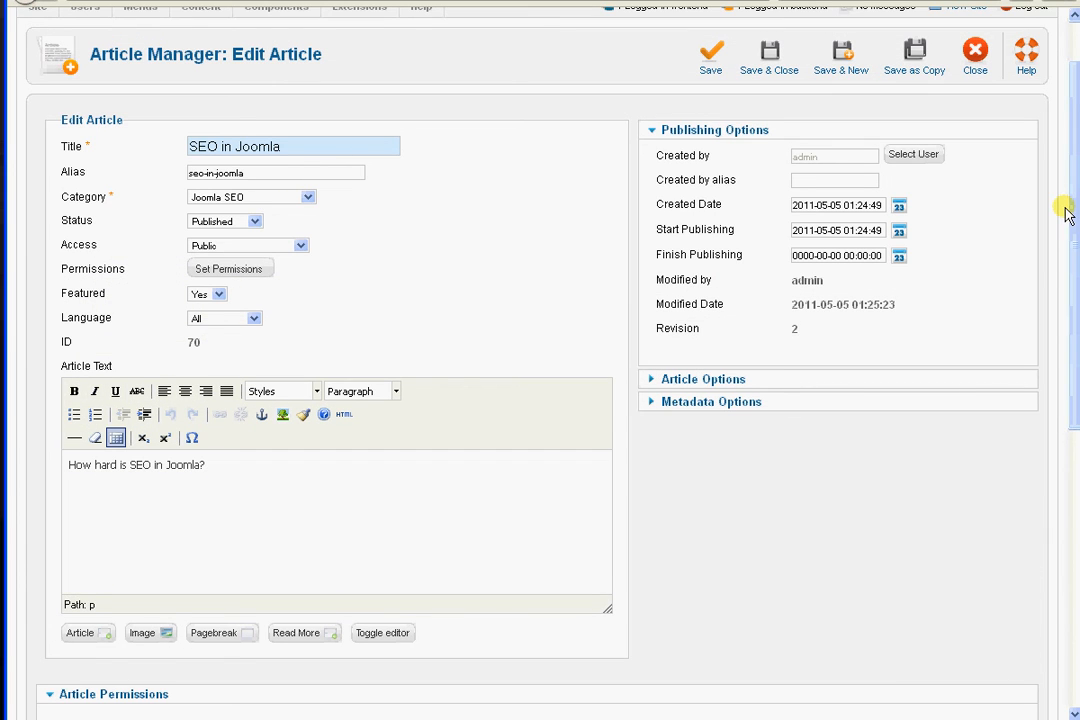
left_click_drag(1070, 207, 1074, 138)
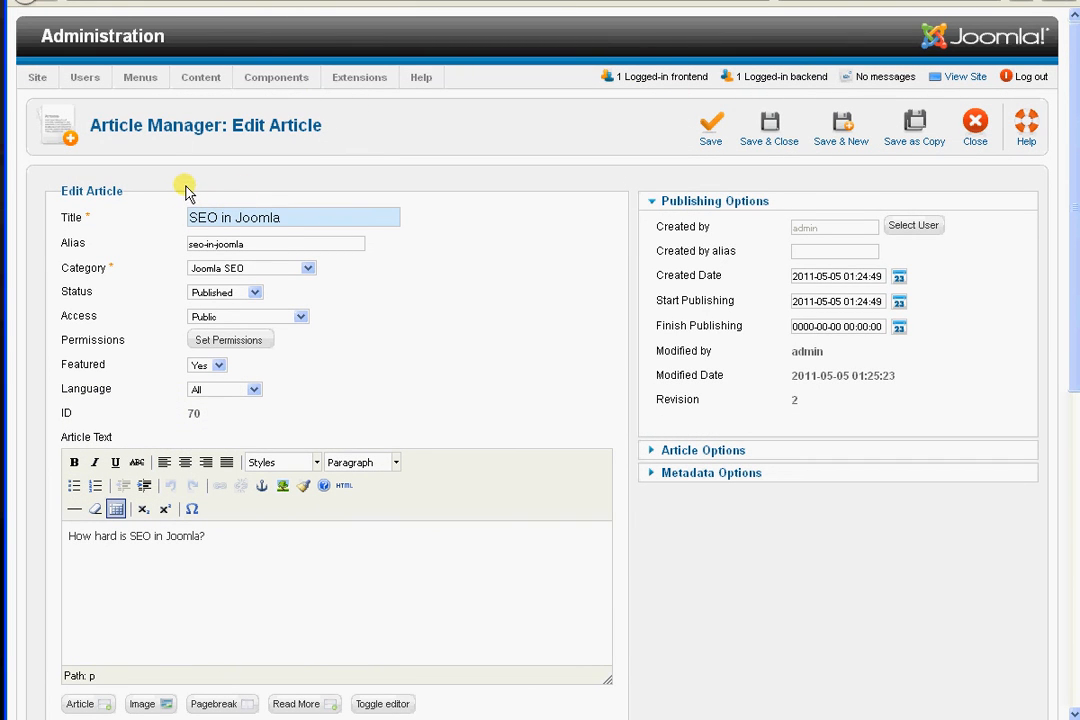
left_click(786, 133)
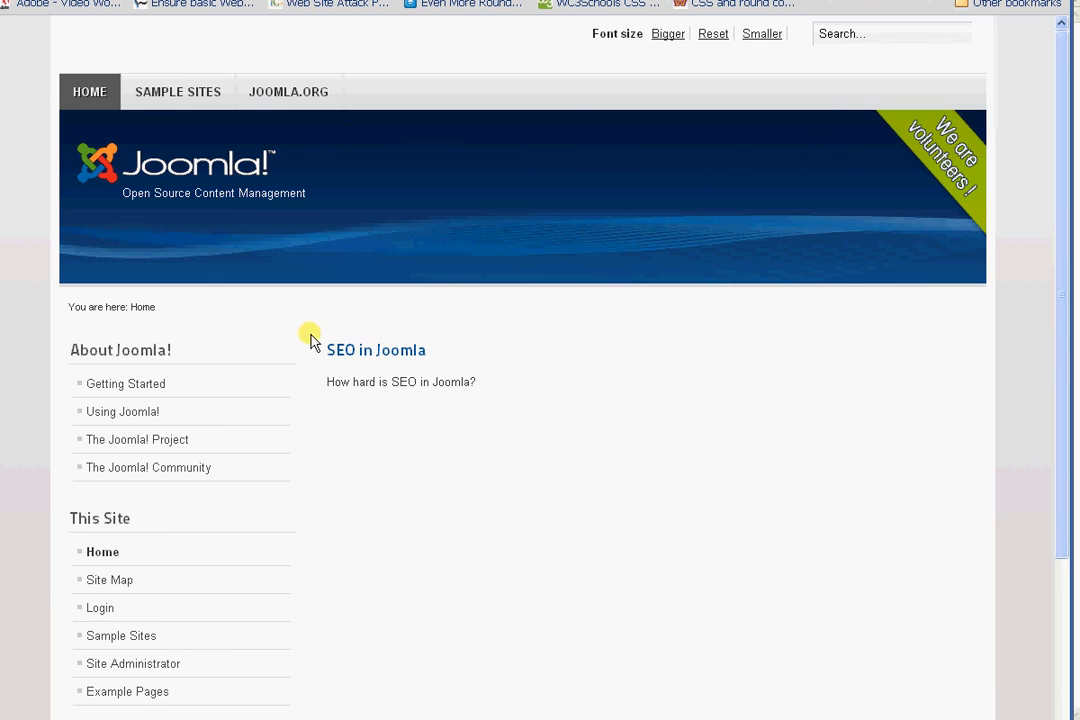
Compare the SEO in Joomla article on the public front page with its entry in the article list
triple_click(385, 352)
key("alt+Tab")
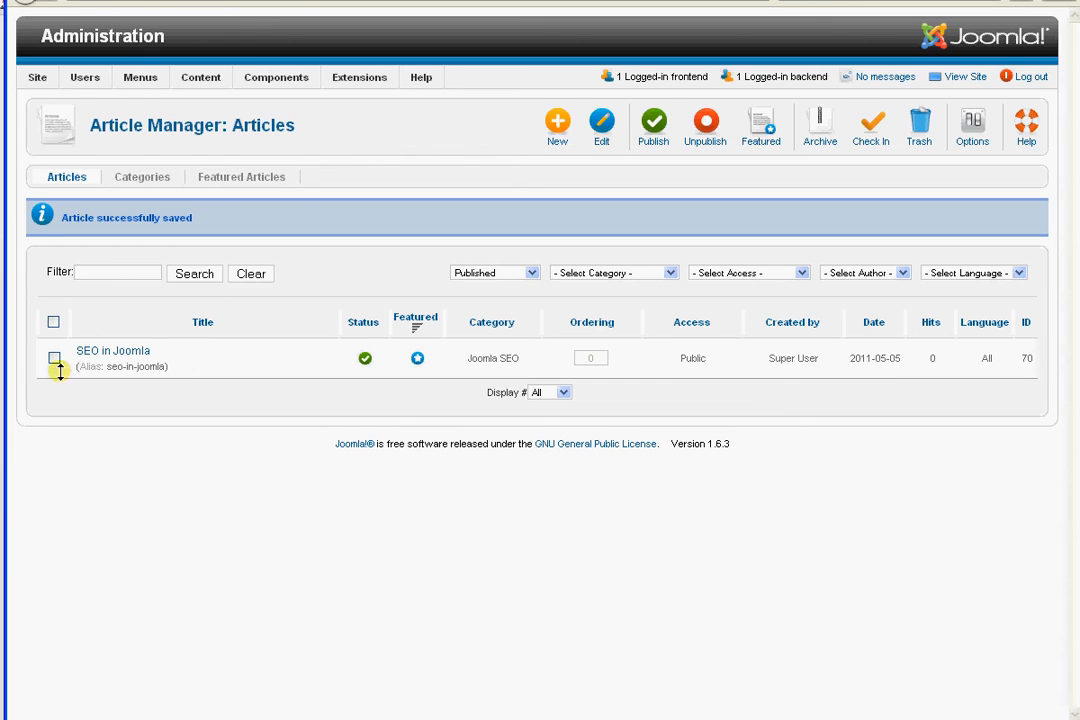
key("alt+Tab")
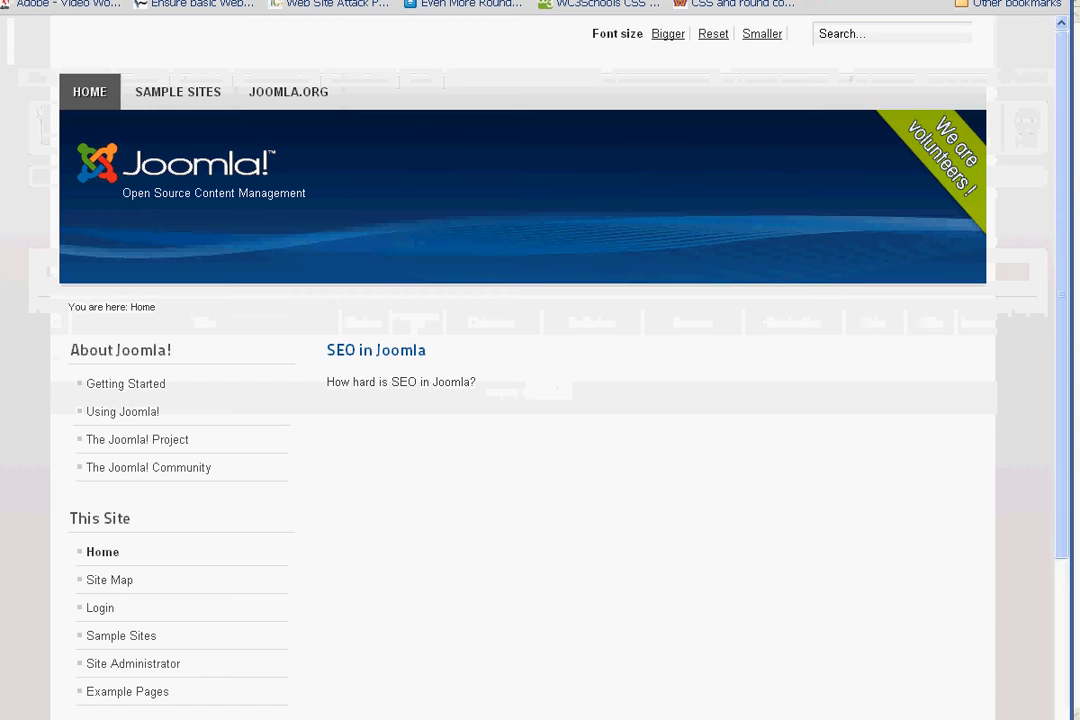